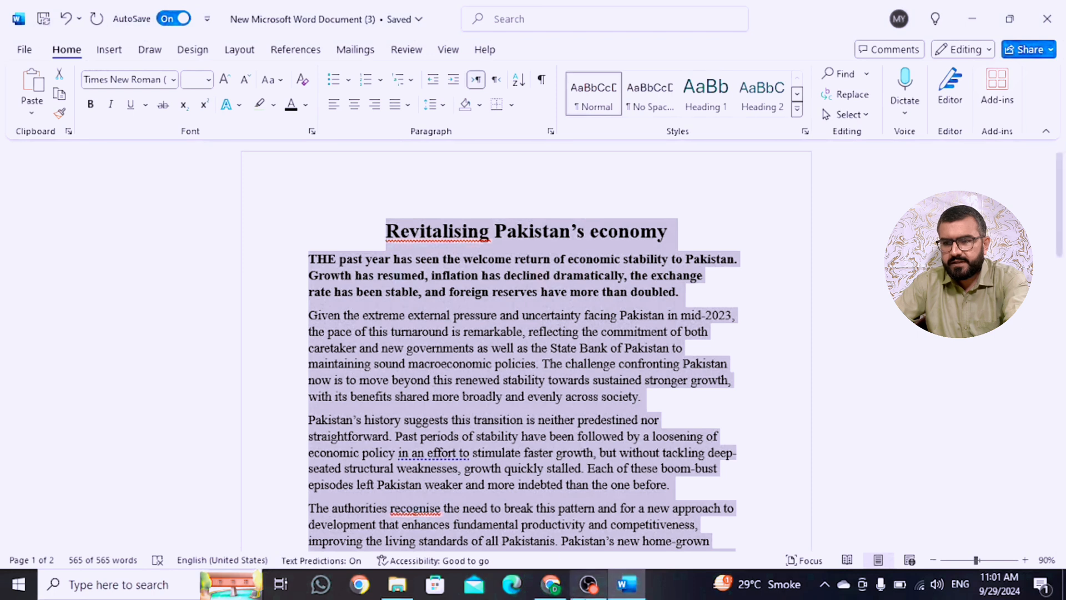
# Switch to ChatGPT in the browser, paste the copied article into the message and add "is article ko save kar ln." below it.
pyautogui.click(551, 585)
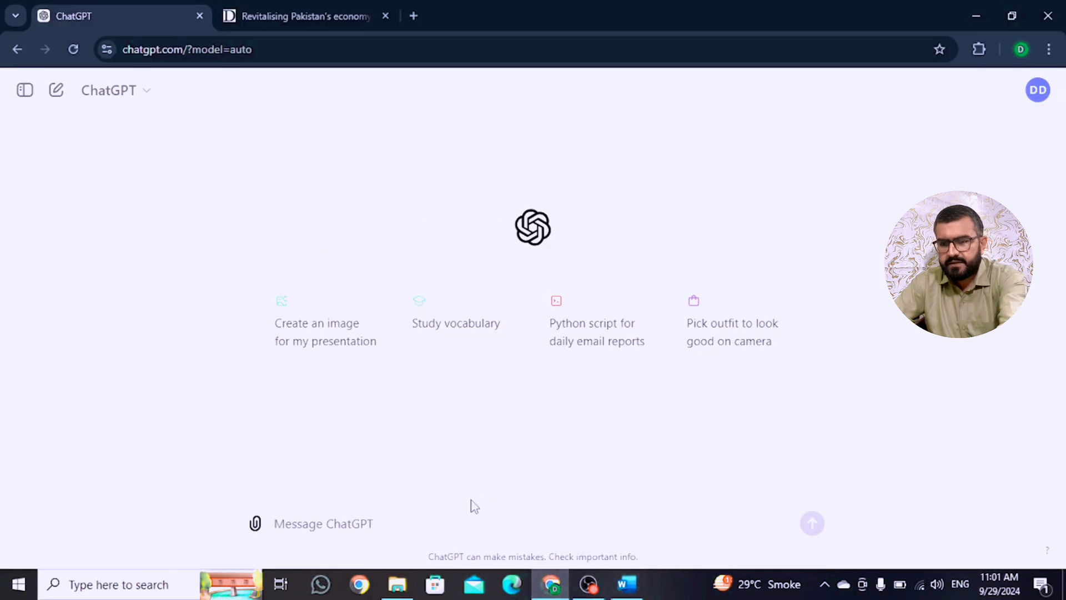
pyautogui.hotkey('ctrl', 'v')
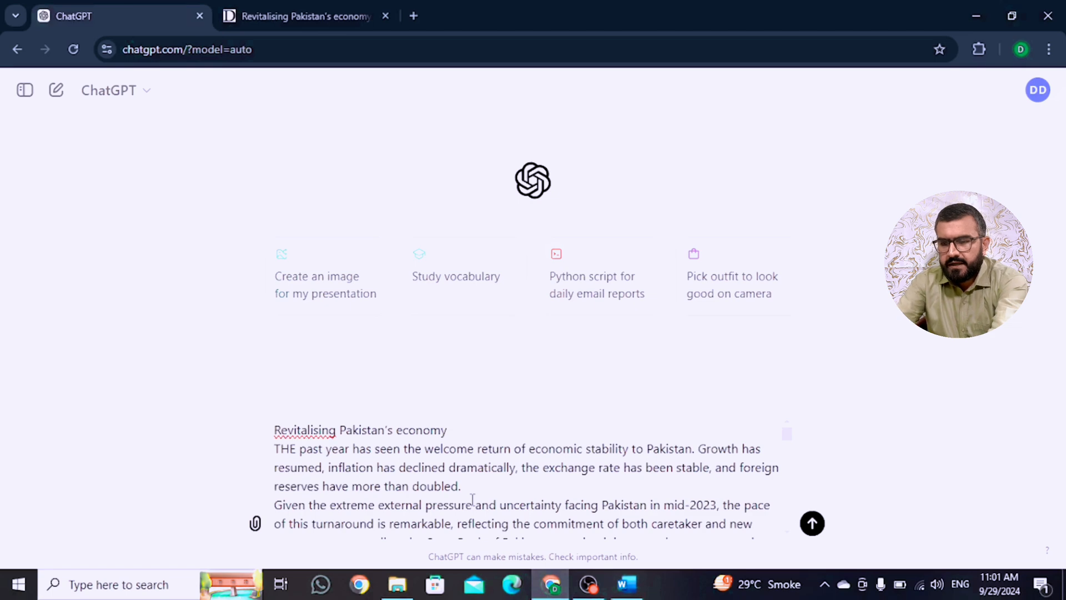
pyautogui.scroll(-5, 472, 498)
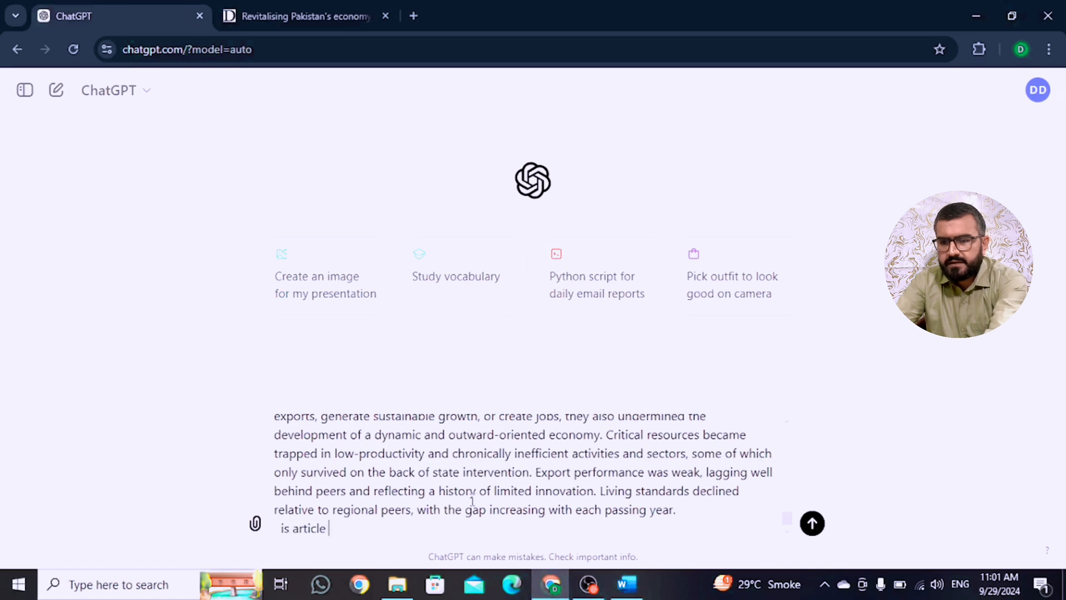
pyautogui.write('save ka')
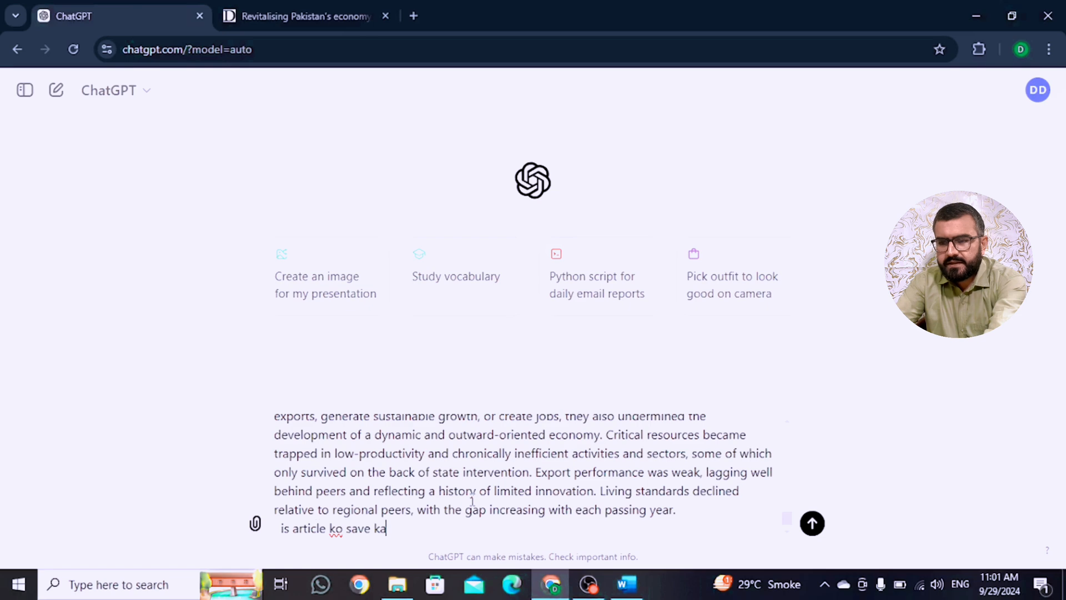
pyautogui.write('r In ')
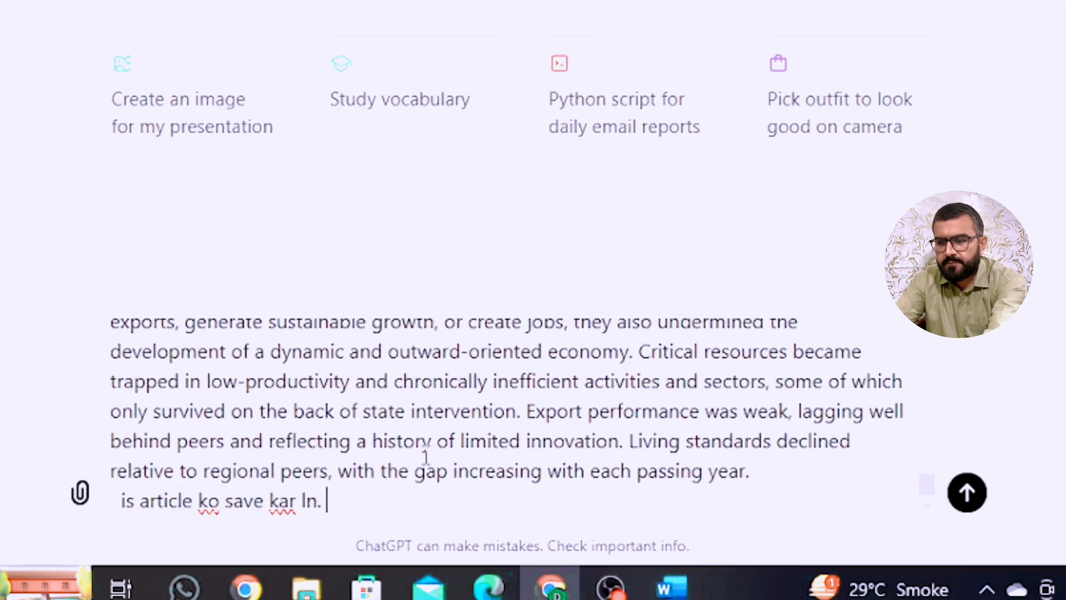
# Add "is article me sy mushkil alfaz ki ak list bnayen aur us k dosry column me in k urdu me meanings bhi btayen" and send the prompt.
pyautogui.write(' is article ')
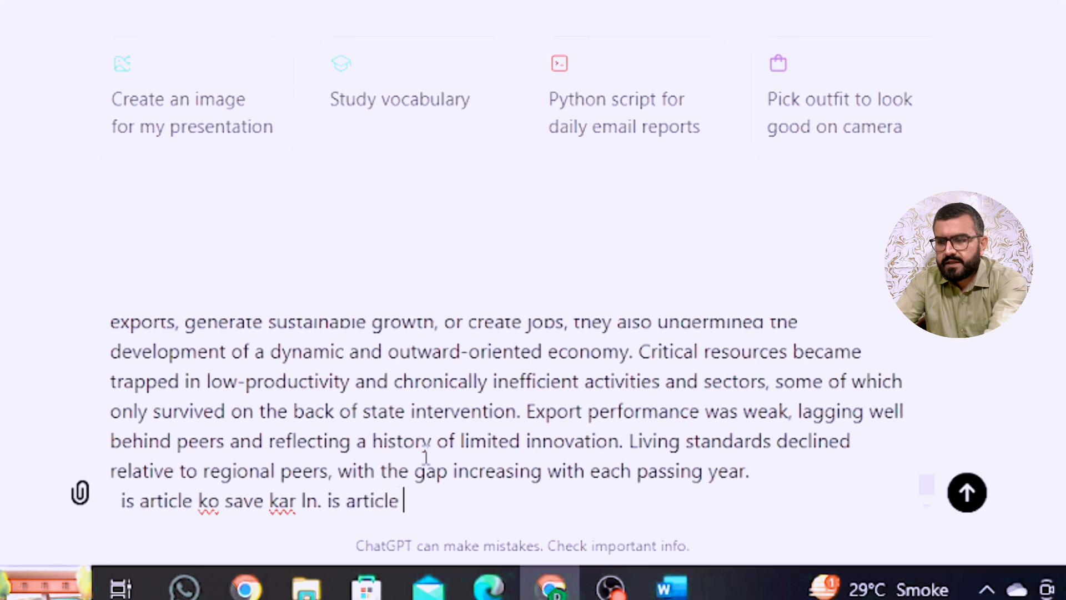
pyautogui.write('me sy mushk')
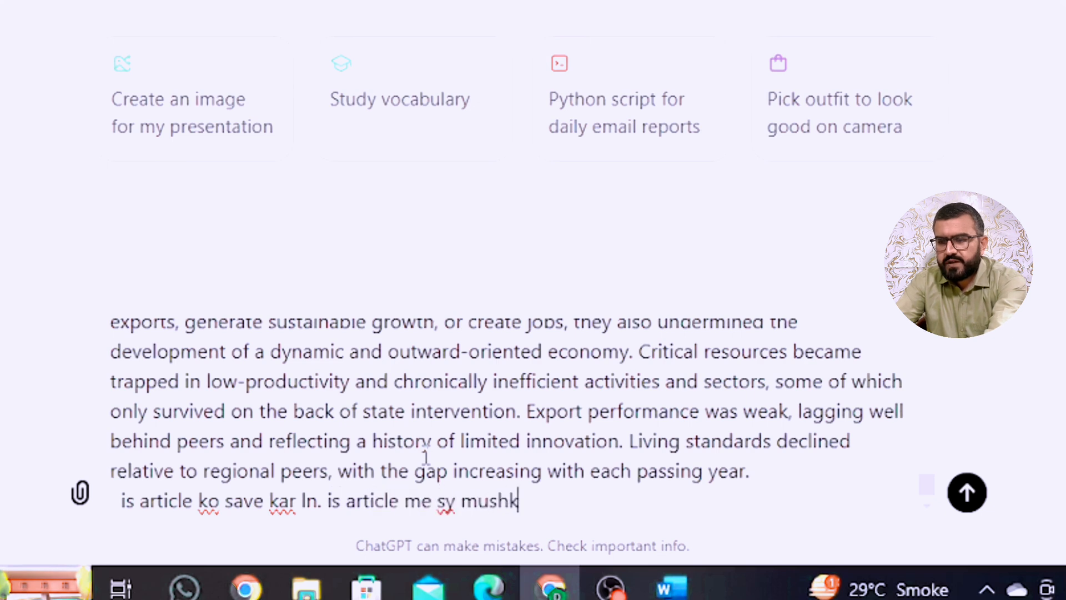
pyautogui.write('il alfaz ')
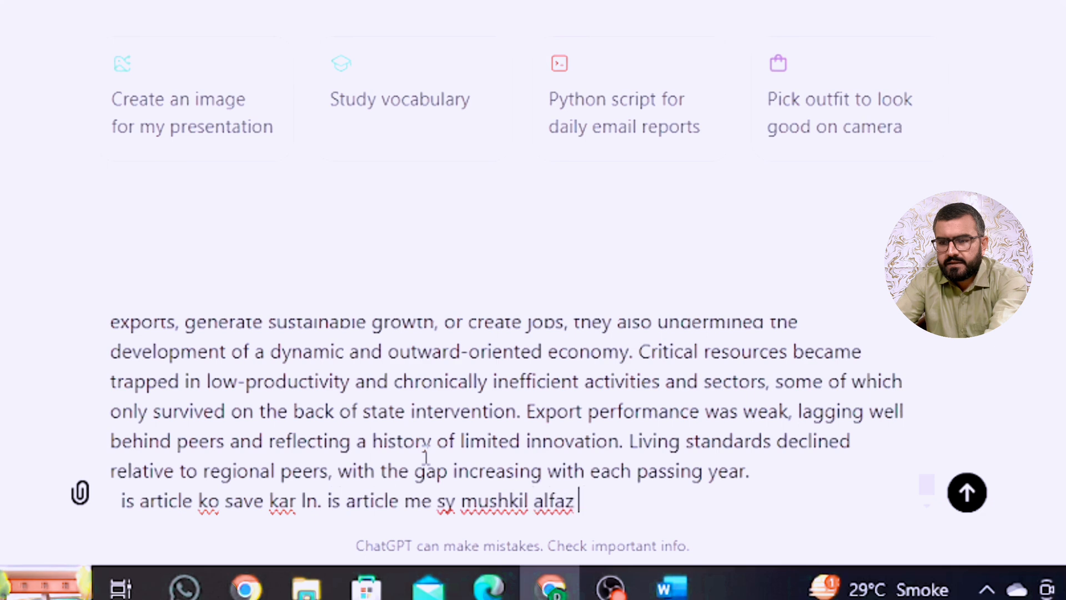
pyautogui.write('ki ak list ')
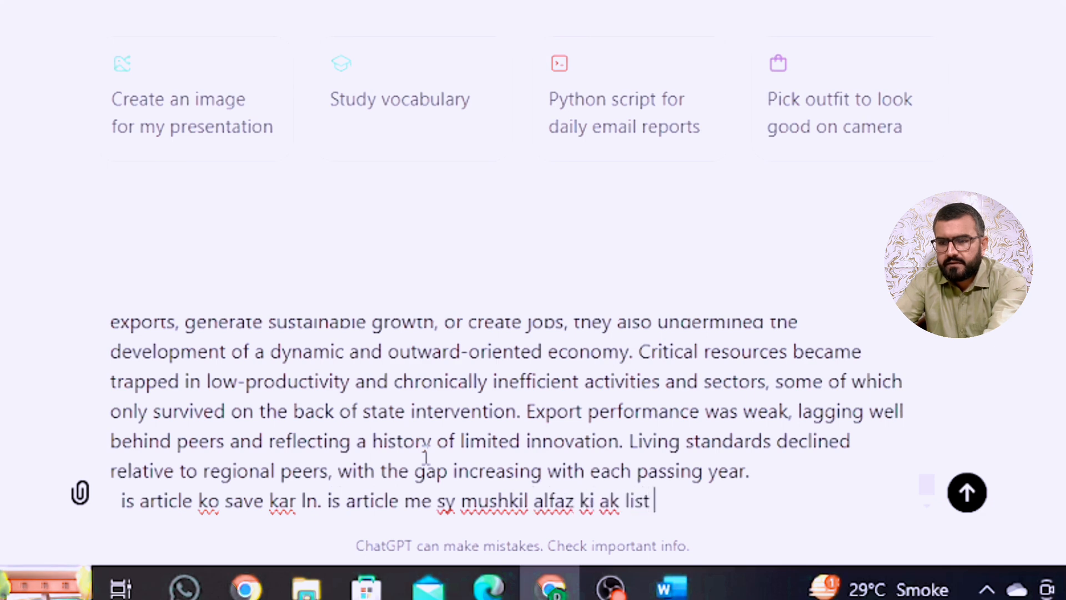
pyautogui.write('bnayen aur ')
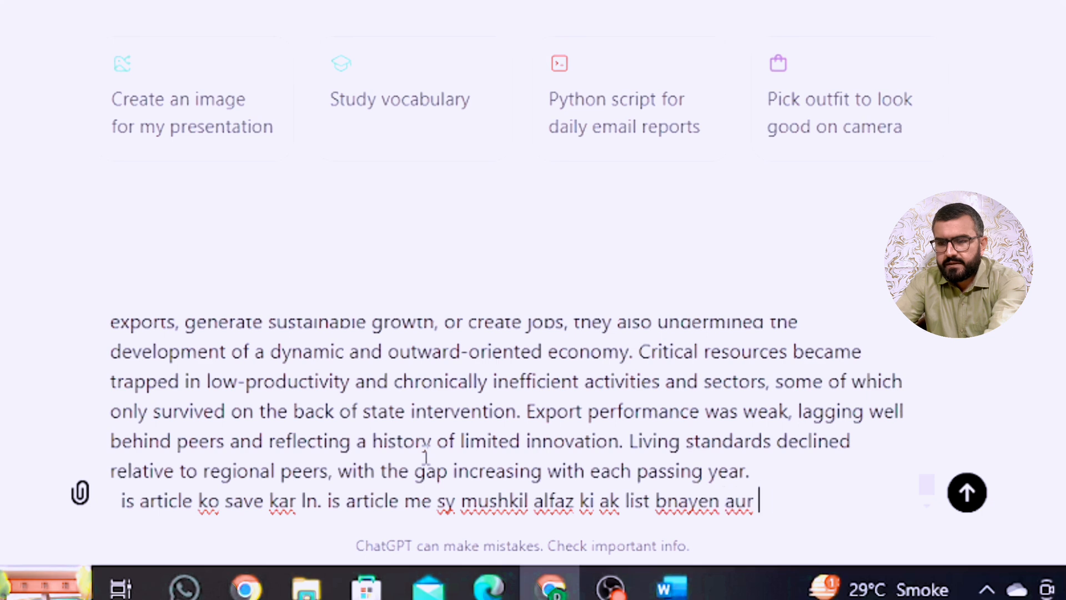
pyautogui.write('us k dosry co')
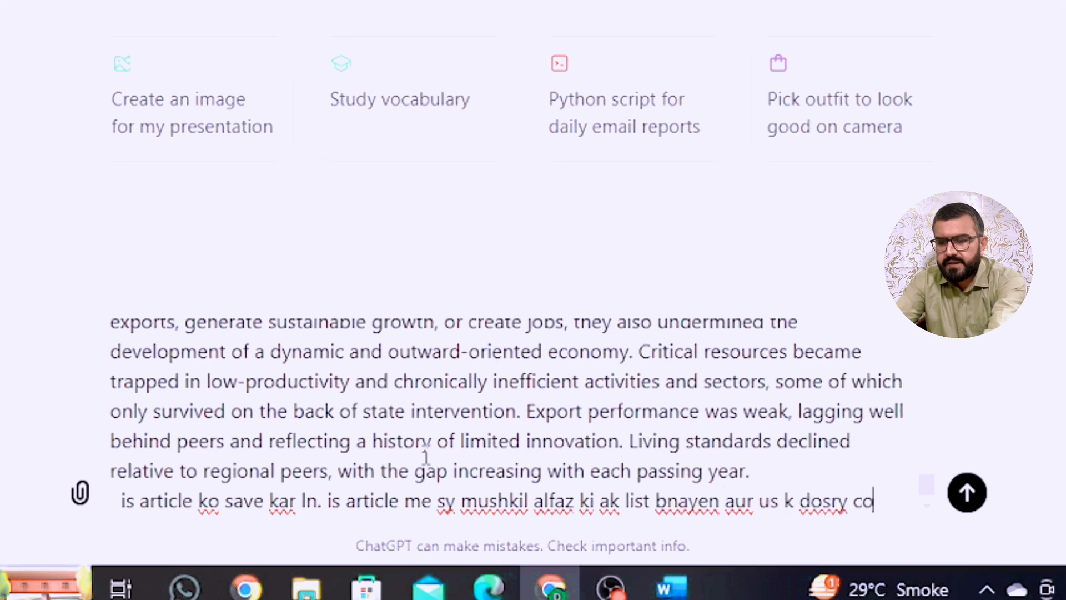
pyautogui.write('lumn me ')
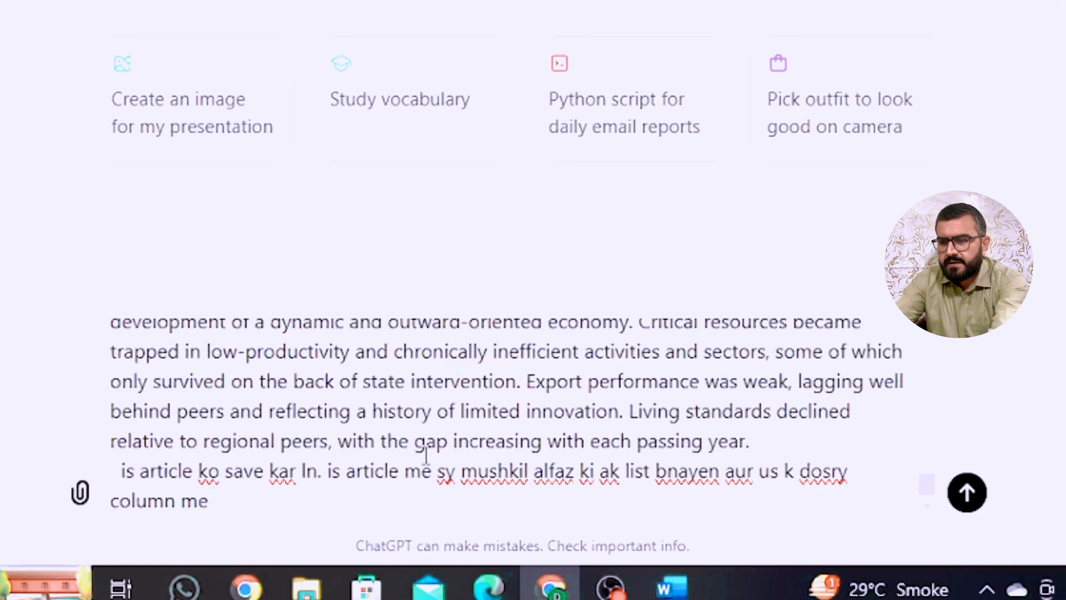
pyautogui.write('in k me')
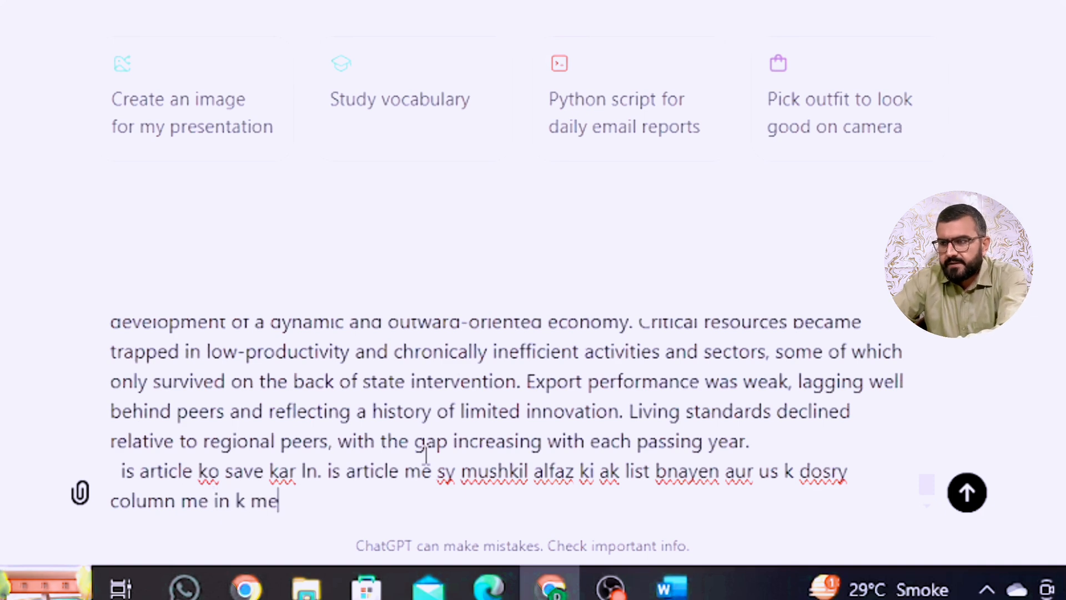
pyautogui.write('urdu me meani')
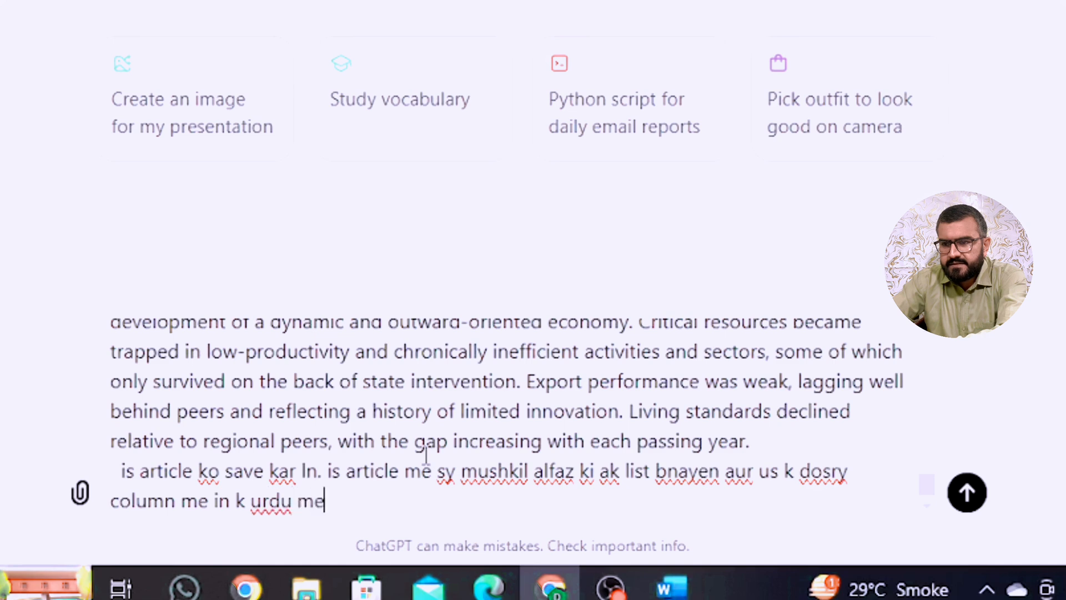
pyautogui.write('ngs ')
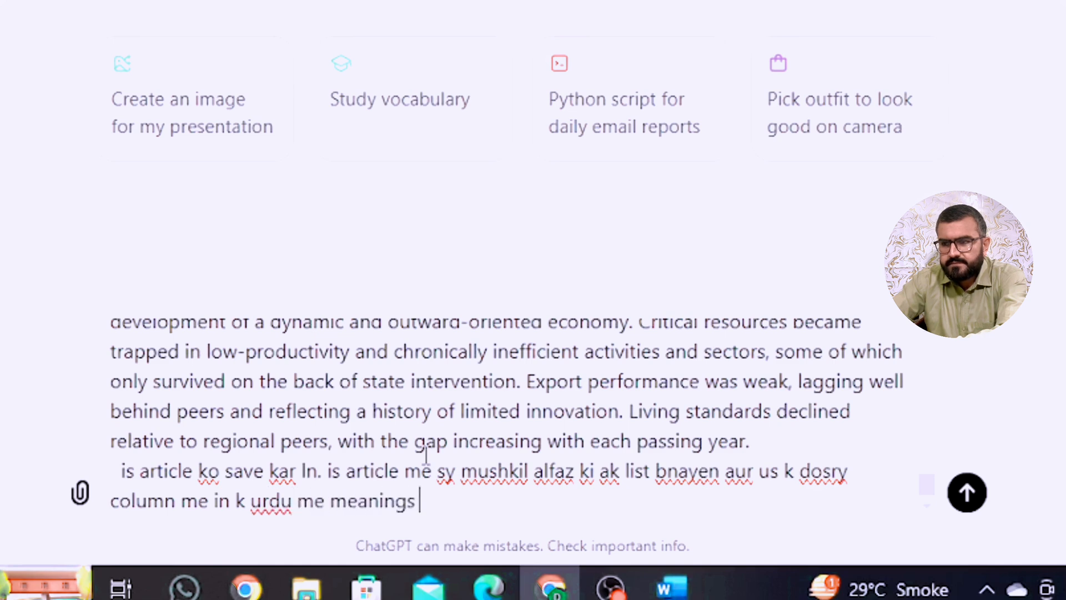
pyautogui.write('bhi btayen')
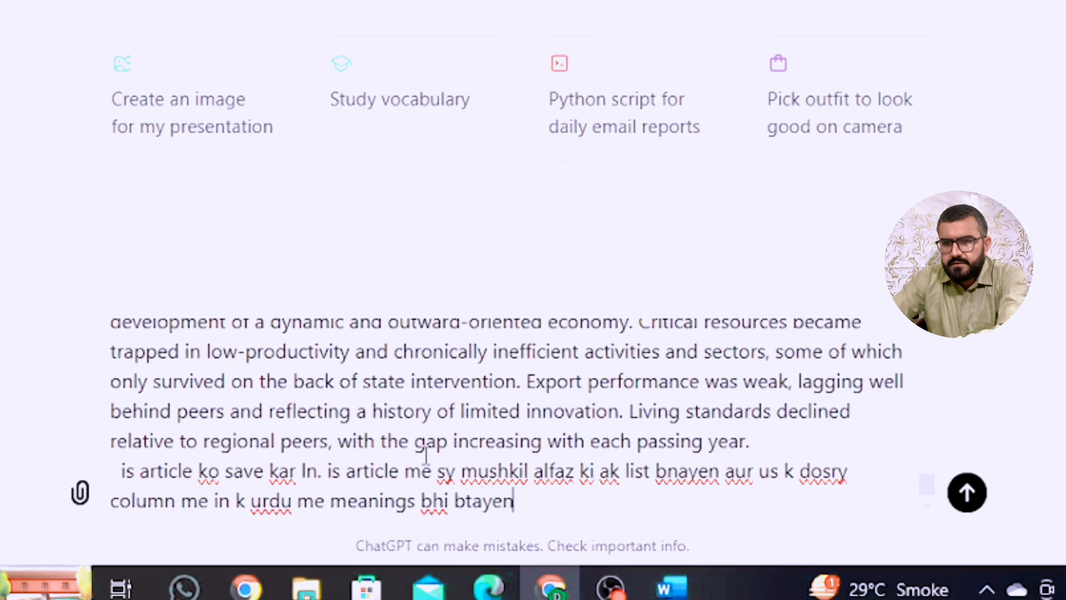
pyautogui.press('Return')
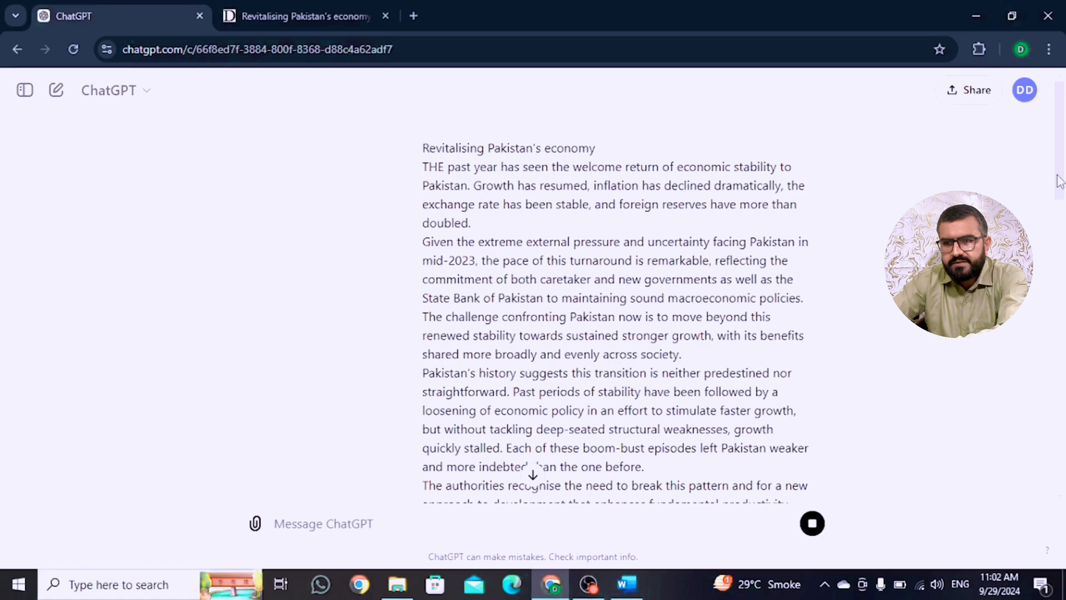
# Review the generated table of difficult words and their Urdu meanings through to its last row.
pyautogui.moveTo(1058, 180); pyautogui.dragTo(1046, 522)
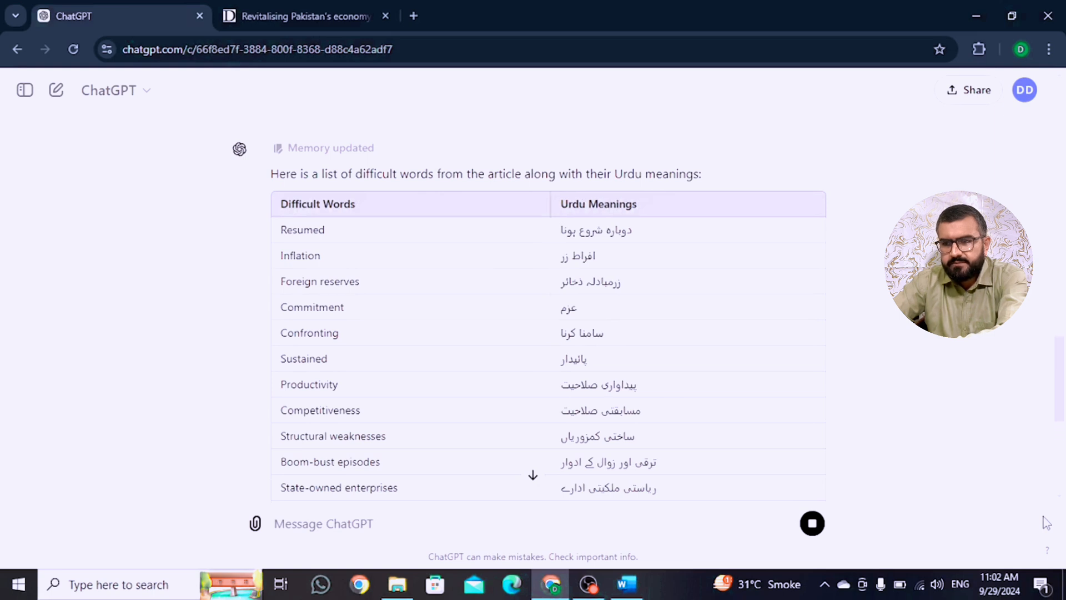
pyautogui.scroll(2, 1047, 519)
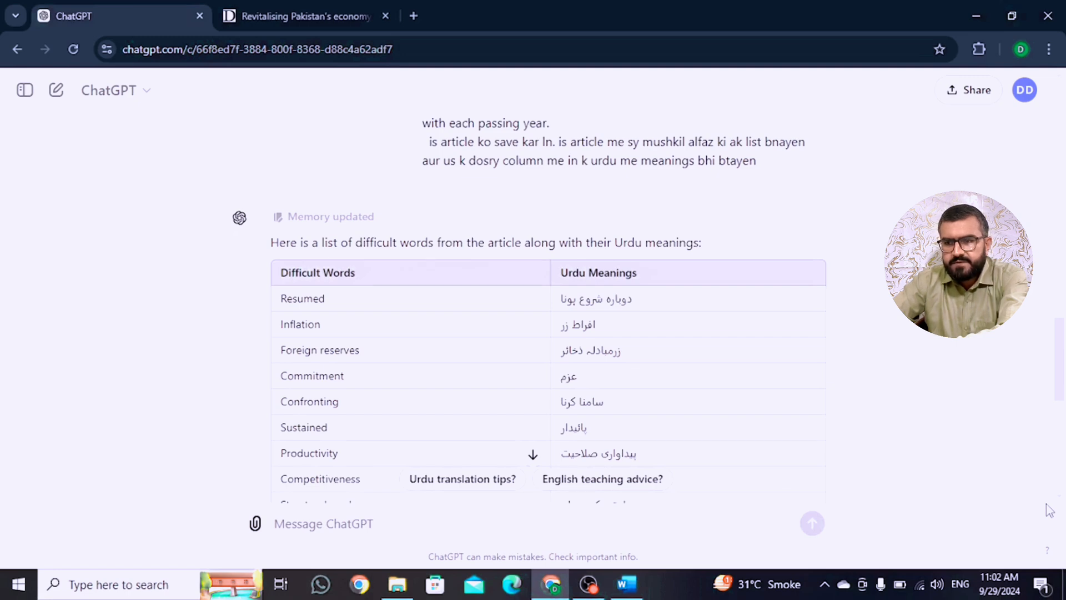
pyautogui.scroll(-5, 1049, 510)
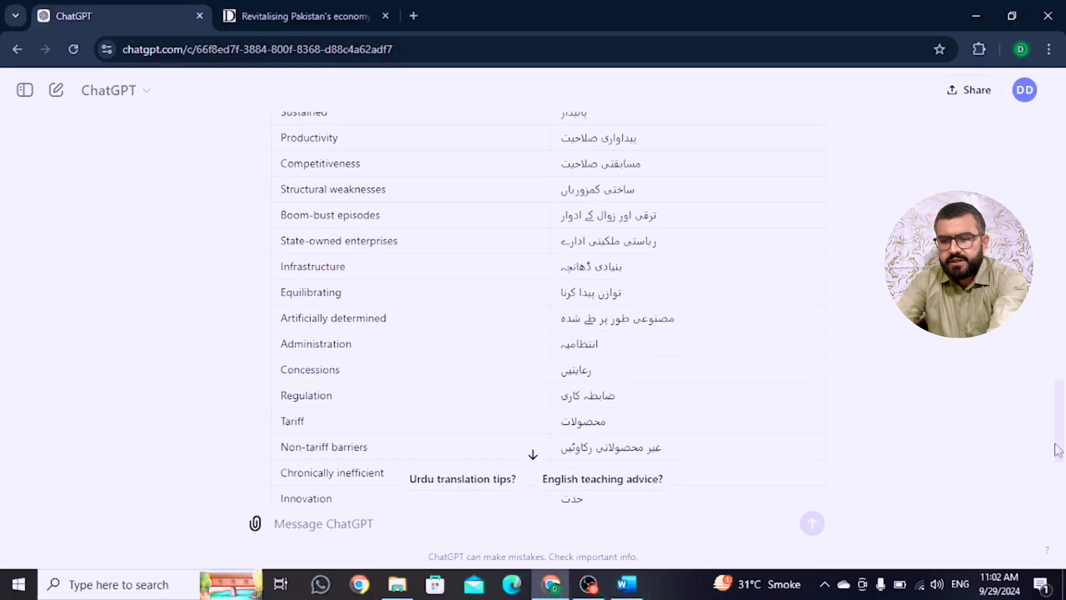
pyautogui.scroll(-2, 1059, 455)
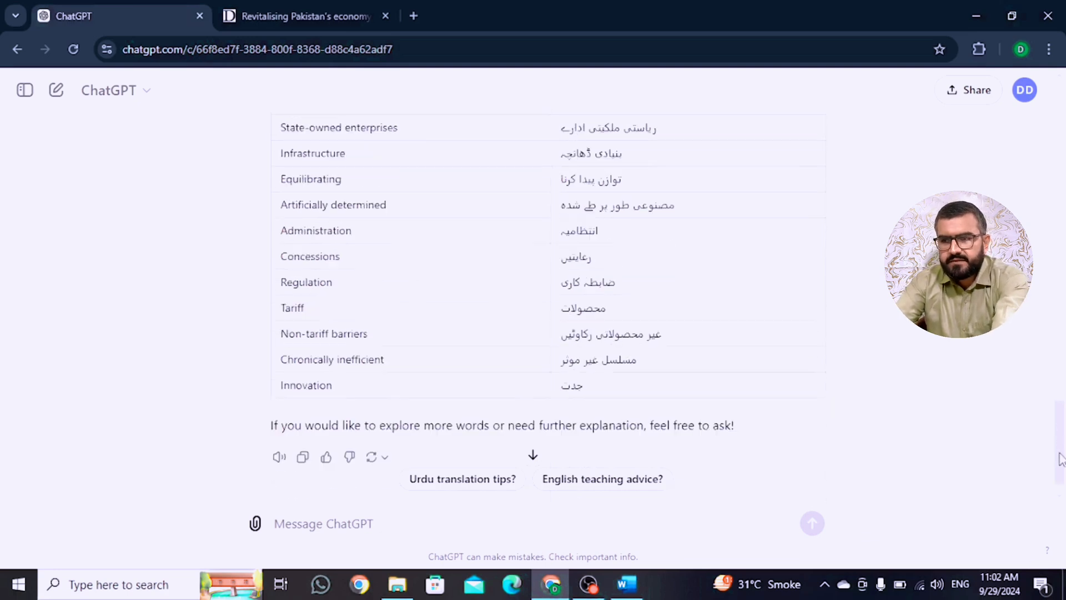
pyautogui.moveTo(1061, 458); pyautogui.dragTo(1037, 507)
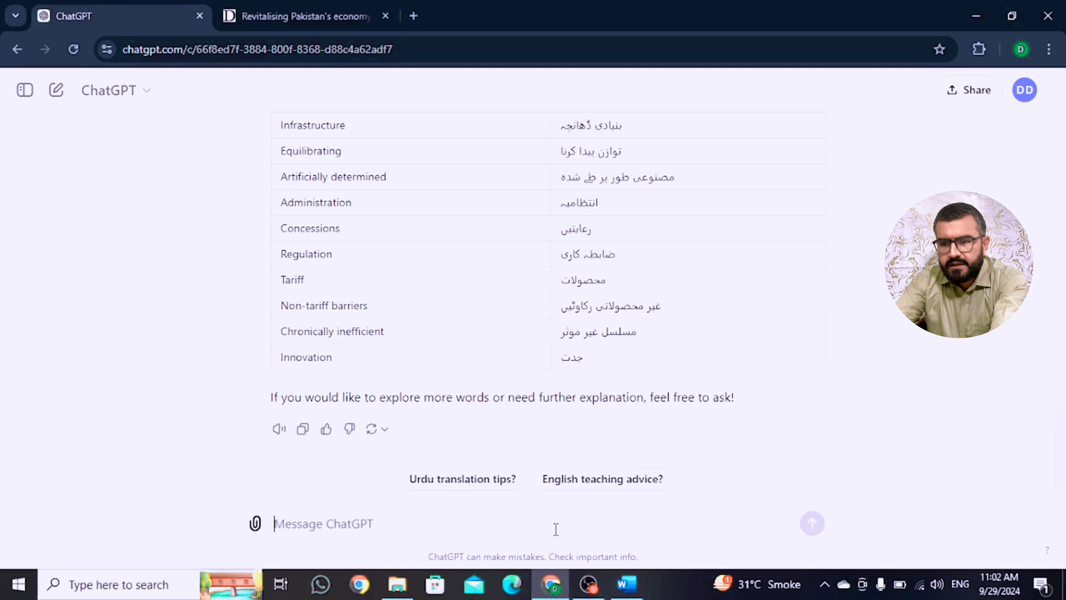
# Send the follow-up prompt "ak teesra column bnayen jis me in alfaz k english me jumly aur unka urdu me tarjuma bhi ho".
pyautogui.write('ak')
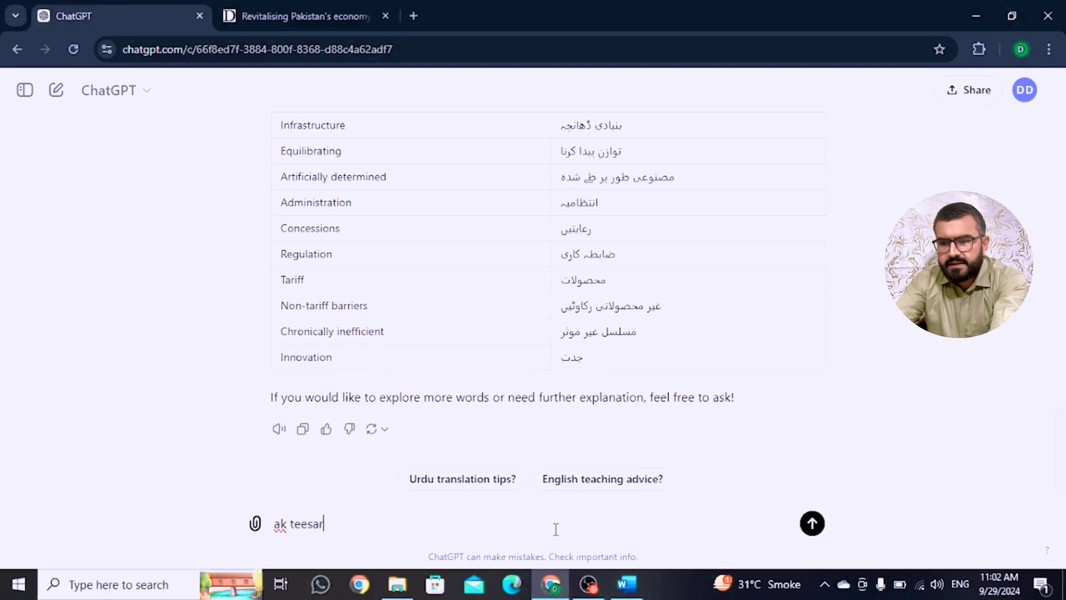
pyautogui.write(' teesra column')
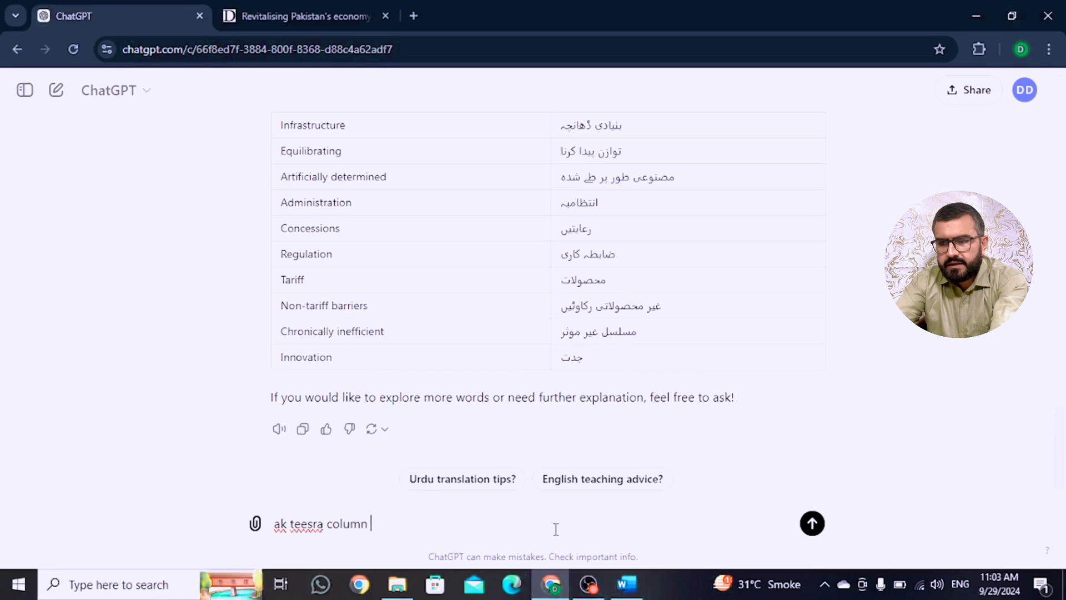
pyautogui.write(' bnayen jis me')
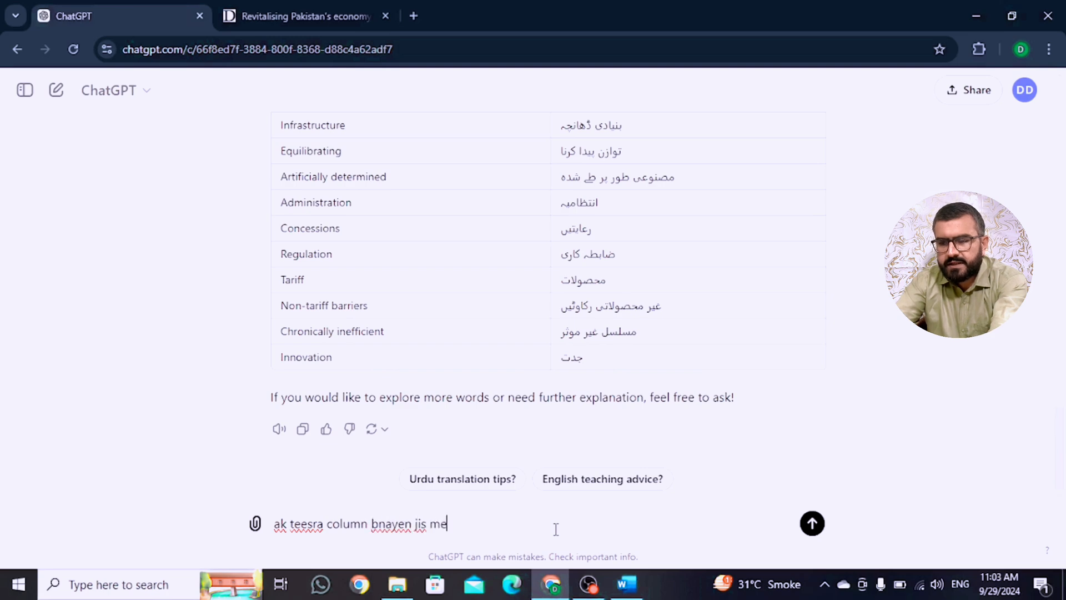
pyautogui.write(' is')
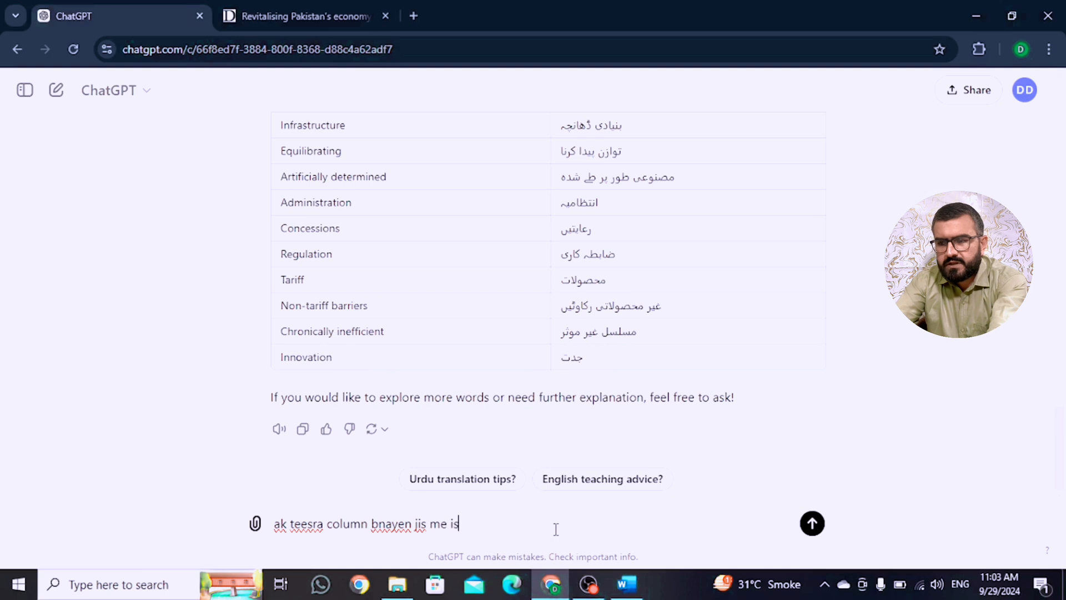
pyautogui.press('BackSpace')
pyautogui.write('n alfaz k u')
pyautogui.press('BackSpace')
pyautogui.write('eng')
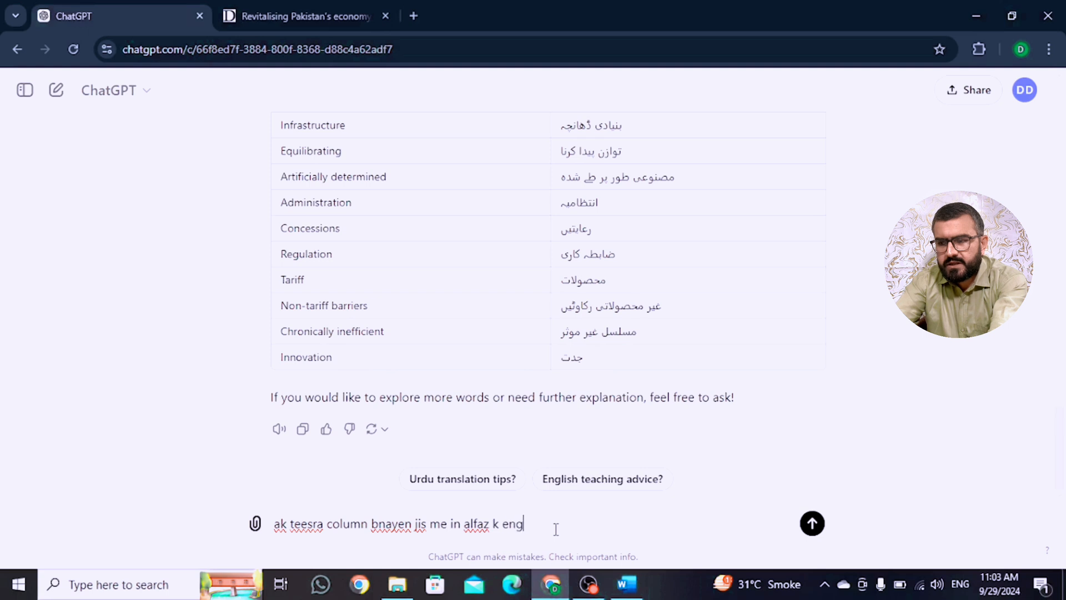
pyautogui.write('lish me jumly aur ')
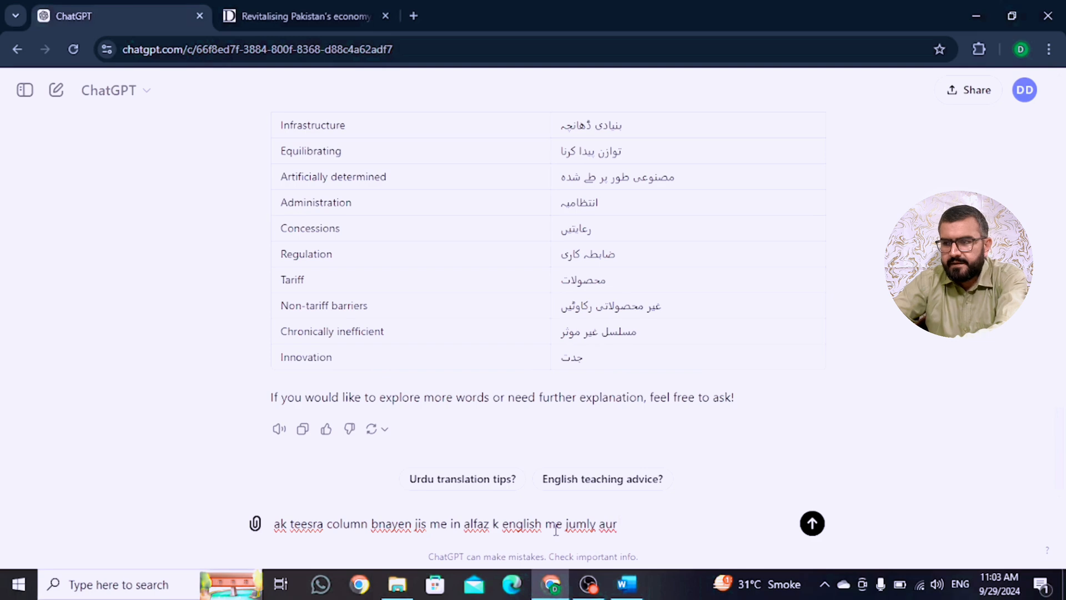
pyautogui.write('unka urdu')
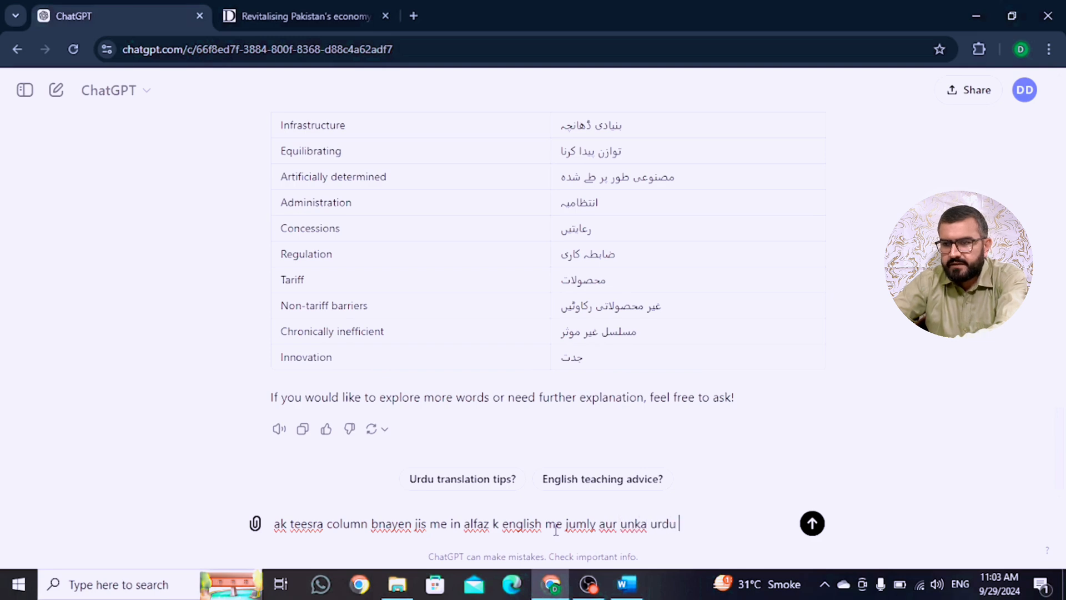
pyautogui.write(' me tarj')
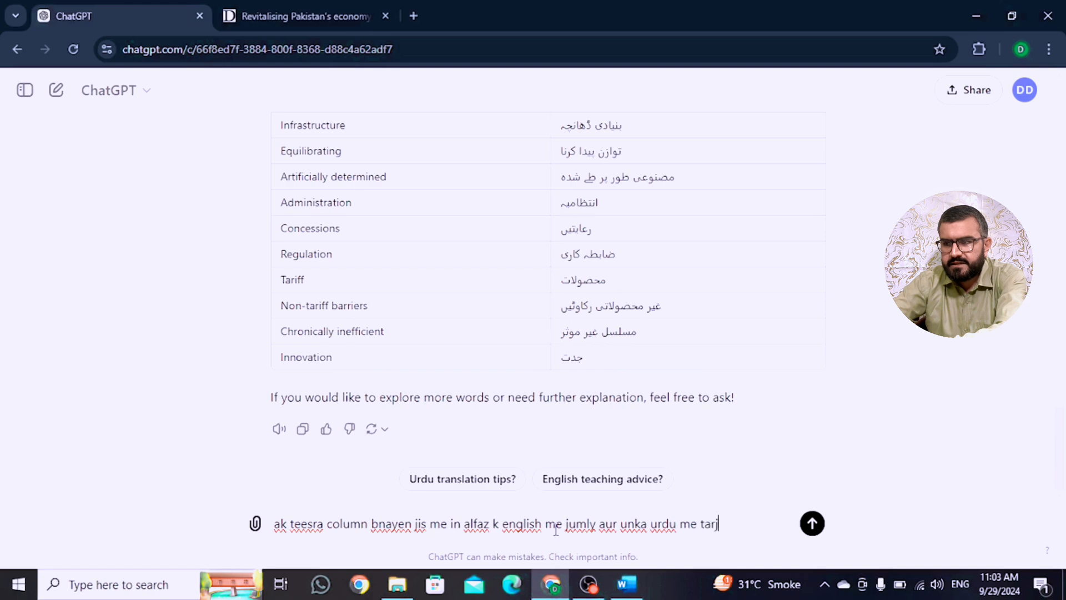
pyautogui.write('uma bhi ho')
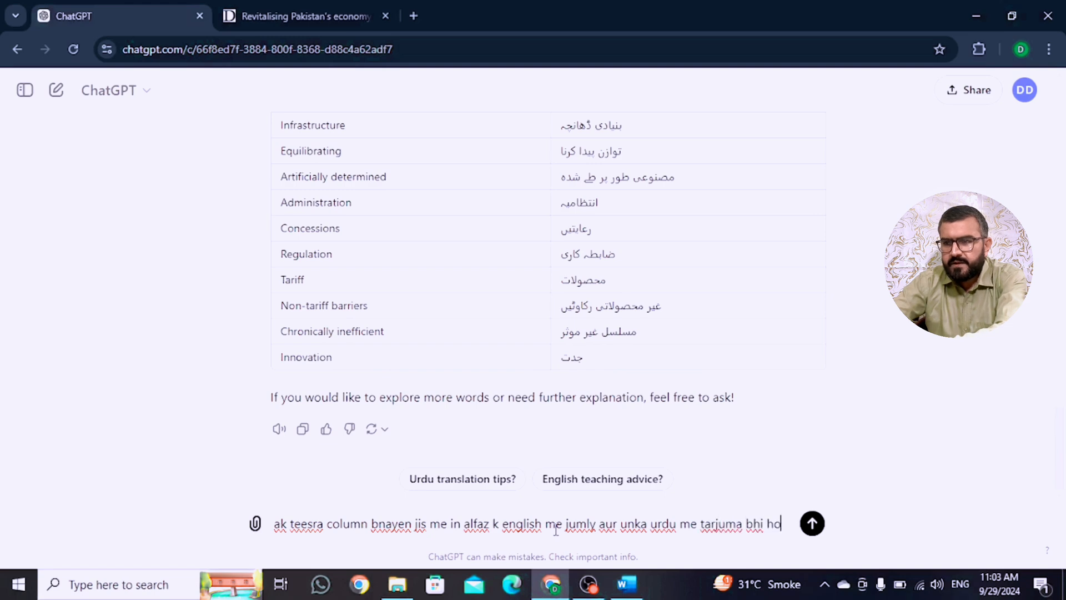
pyautogui.press('Return')
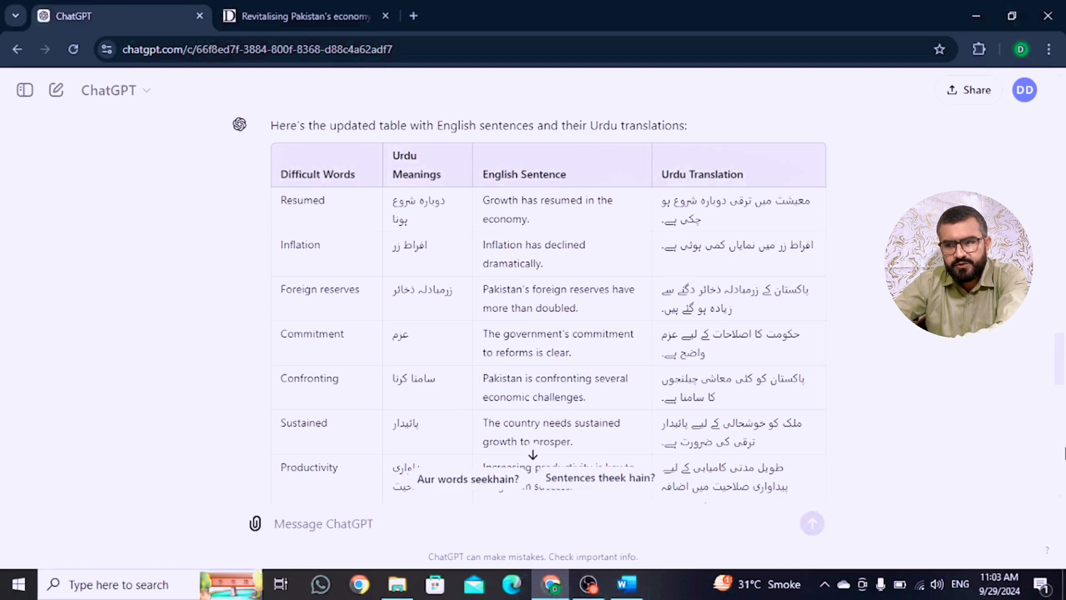
# Examine the English sentences and Urdu translations in the updated table, and go back to the earlier vocabulary table.
pyautogui.scroll(-8, 1056, 520)
pyautogui.scroll(-6, 1057, 521)
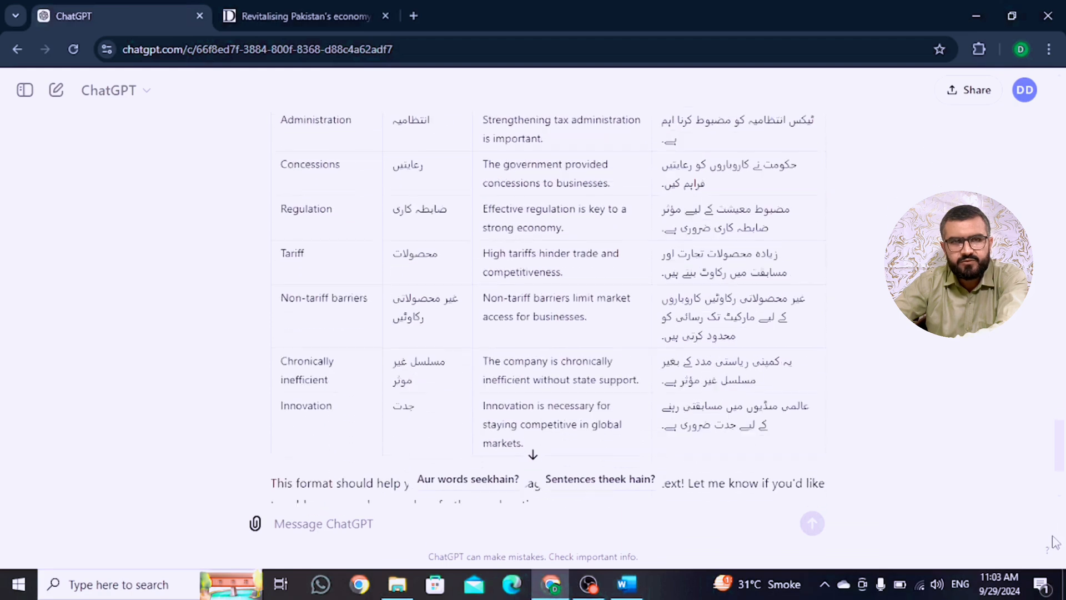
pyautogui.scroll(15, 1057, 555)
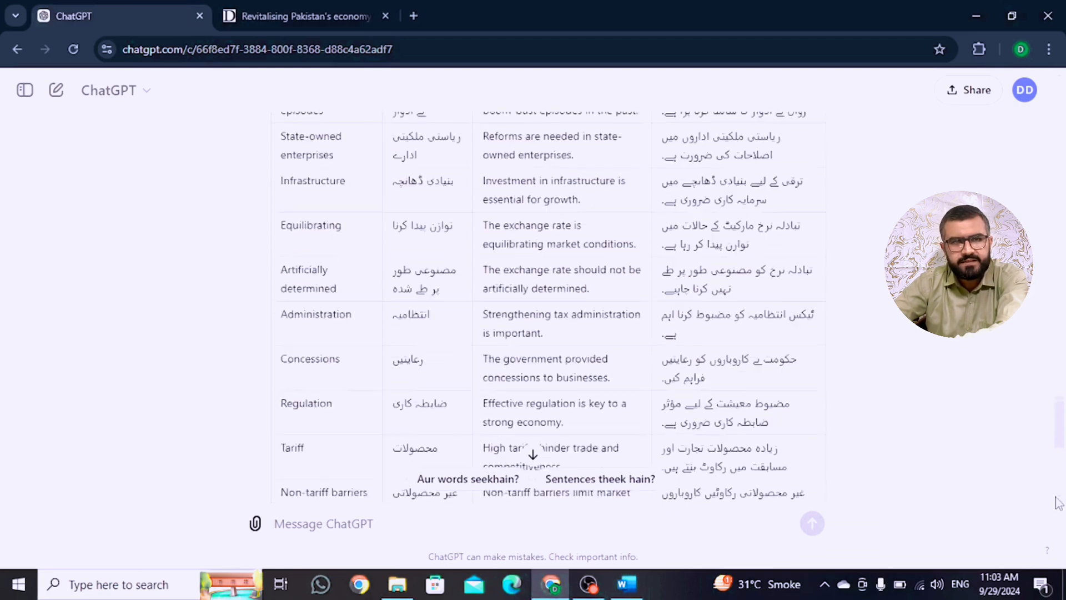
pyautogui.scroll(3, 1054, 400)
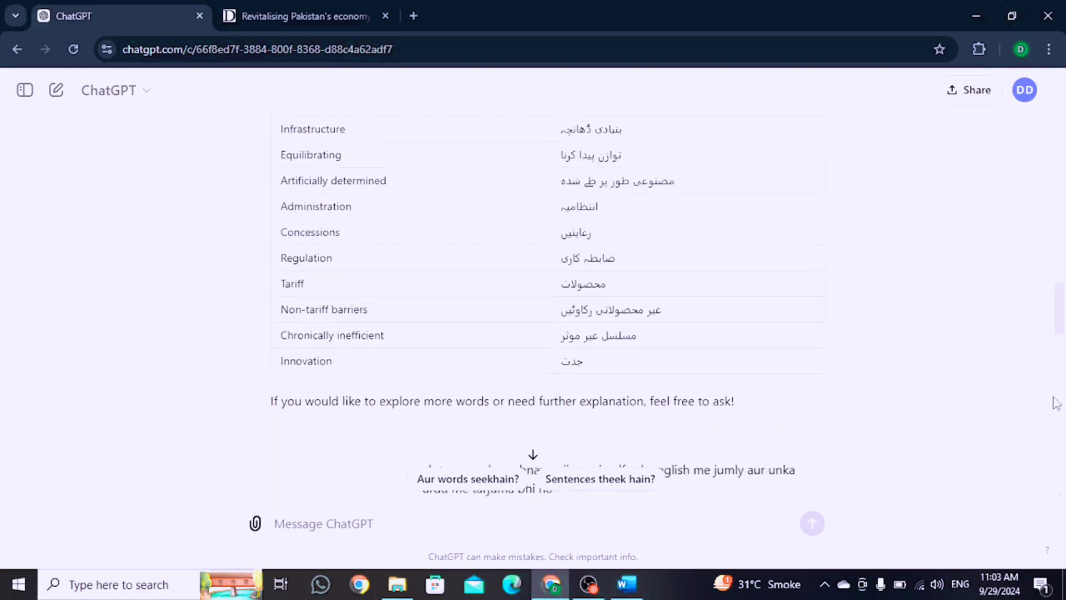
# Send the prompt "jo article me ny save kiya hy us me sy pehly 5 fiqron ka ak table me grammatical structure btayen".
pyautogui.scroll(-15, 1049, 444)
pyautogui.scroll(-4, 1052, 517)
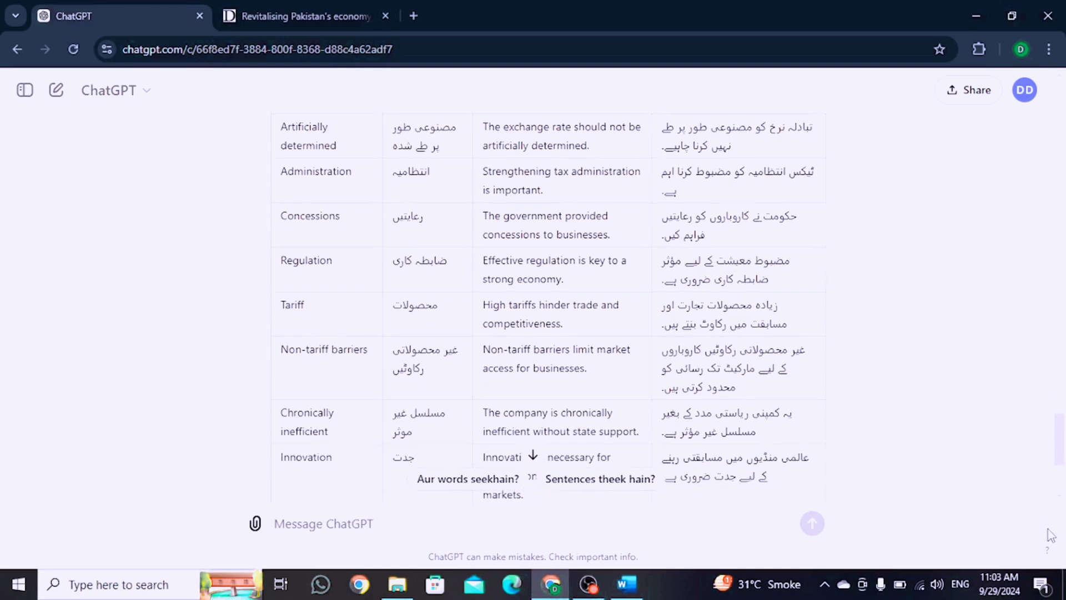
pyautogui.scroll(-3, 1051, 541)
pyautogui.scroll(-1, 1051, 553)
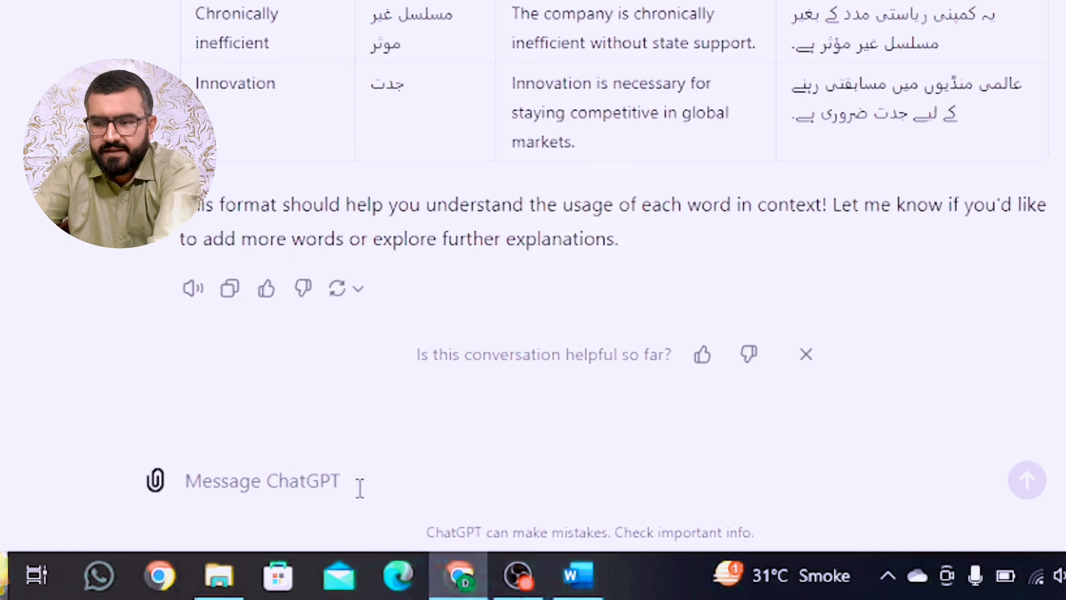
pyautogui.write('o')
pyautogui.press('BackSpace')
pyautogui.write('jo a')
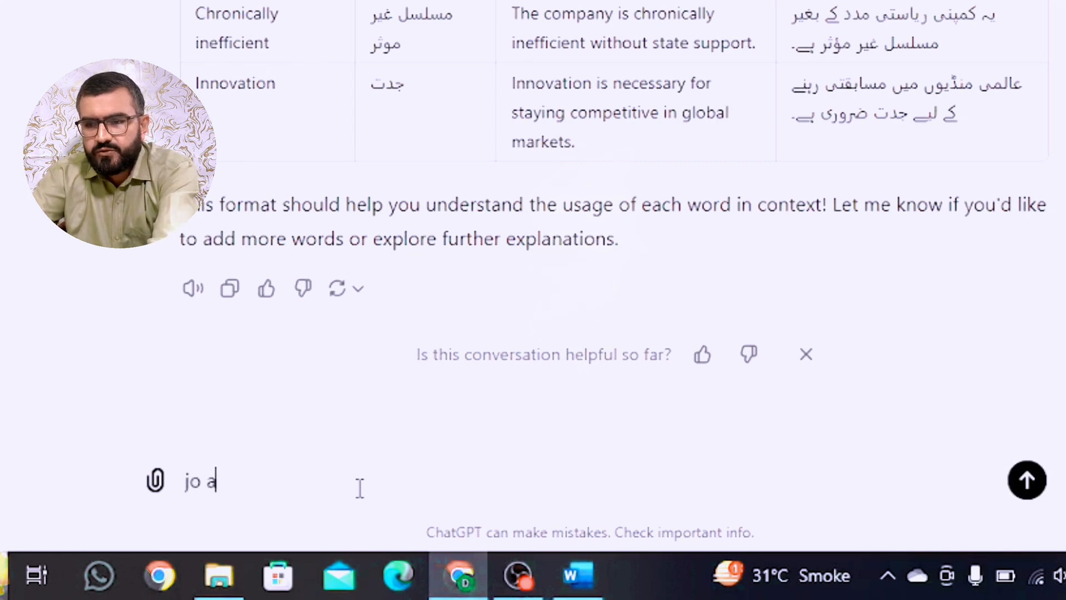
pyautogui.write('rticle me ny')
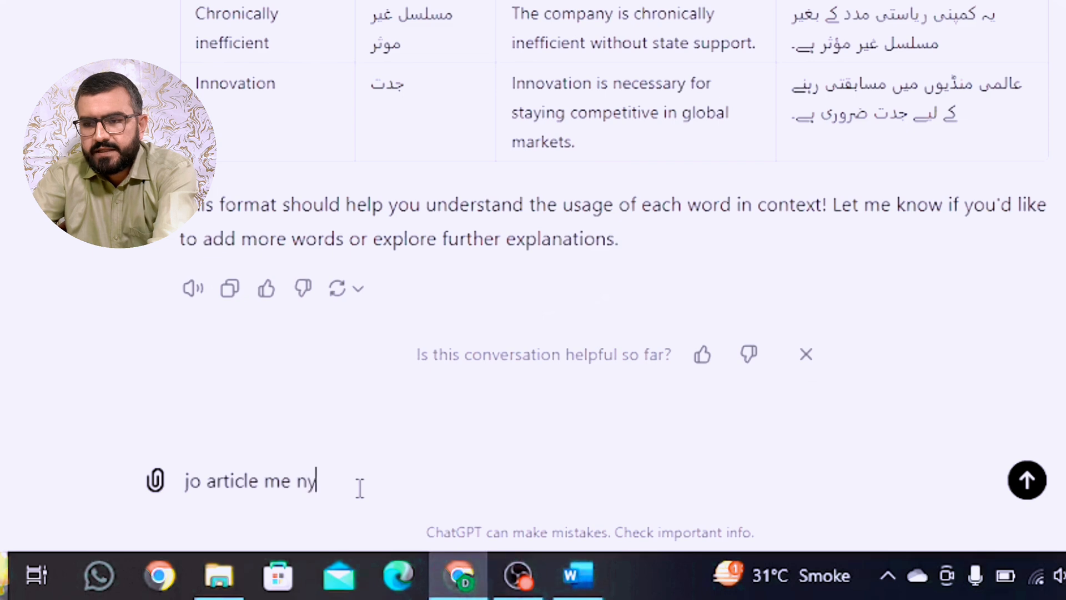
pyautogui.write(' save kiya hy ')
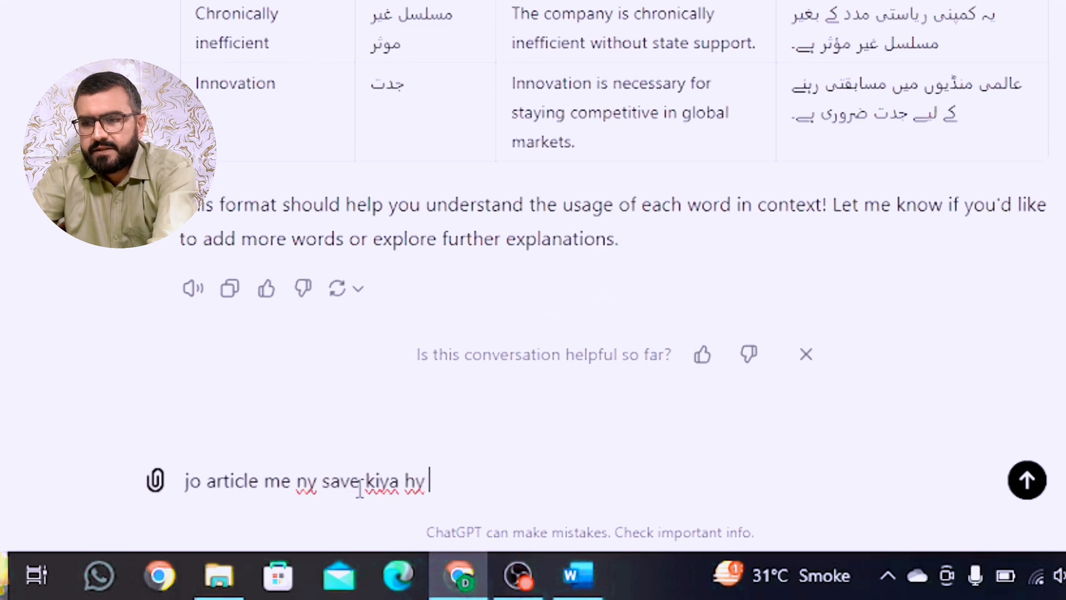
pyautogui.write('us me ')
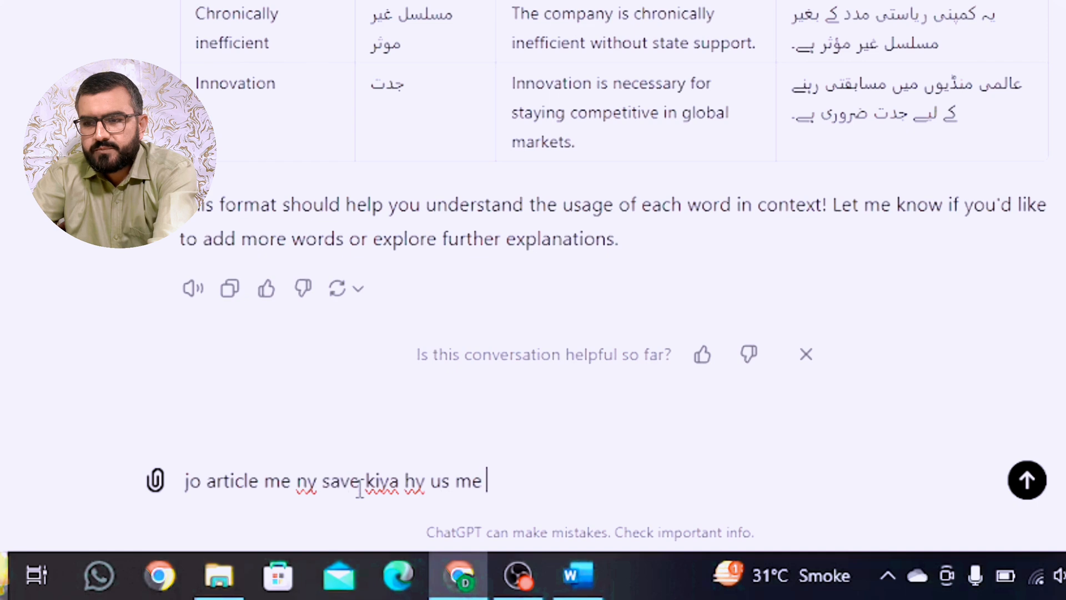
pyautogui.write('sy pehly ')
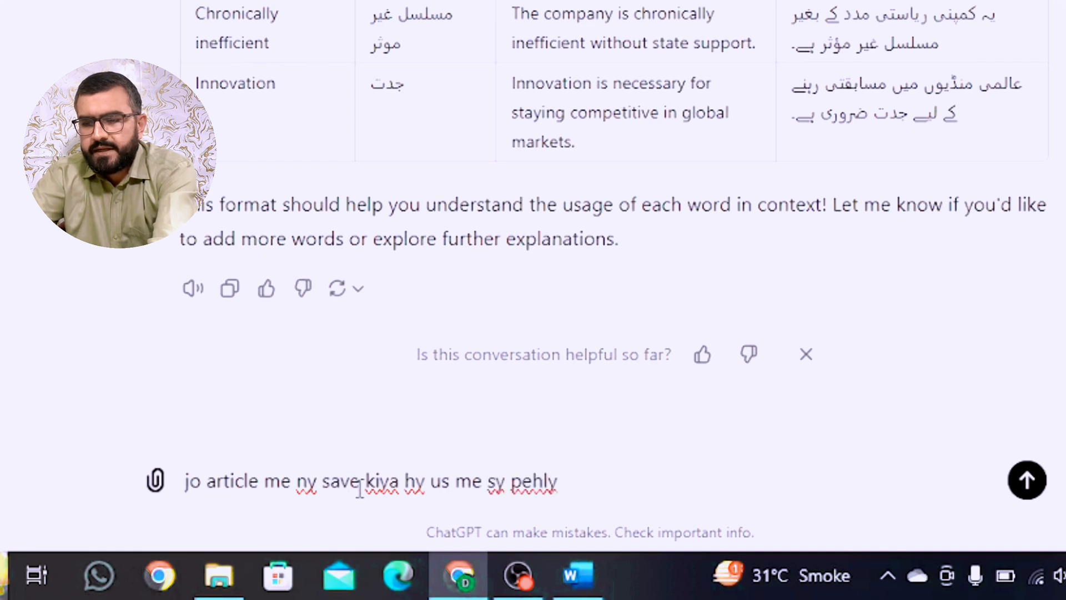
pyautogui.write('5 fi')
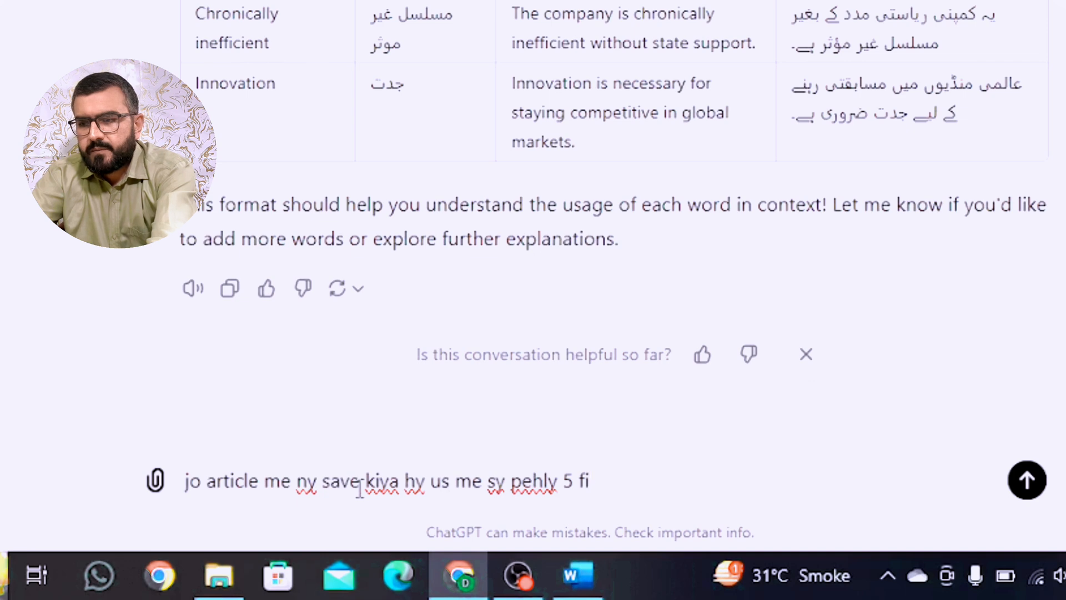
pyautogui.write('gron ka')
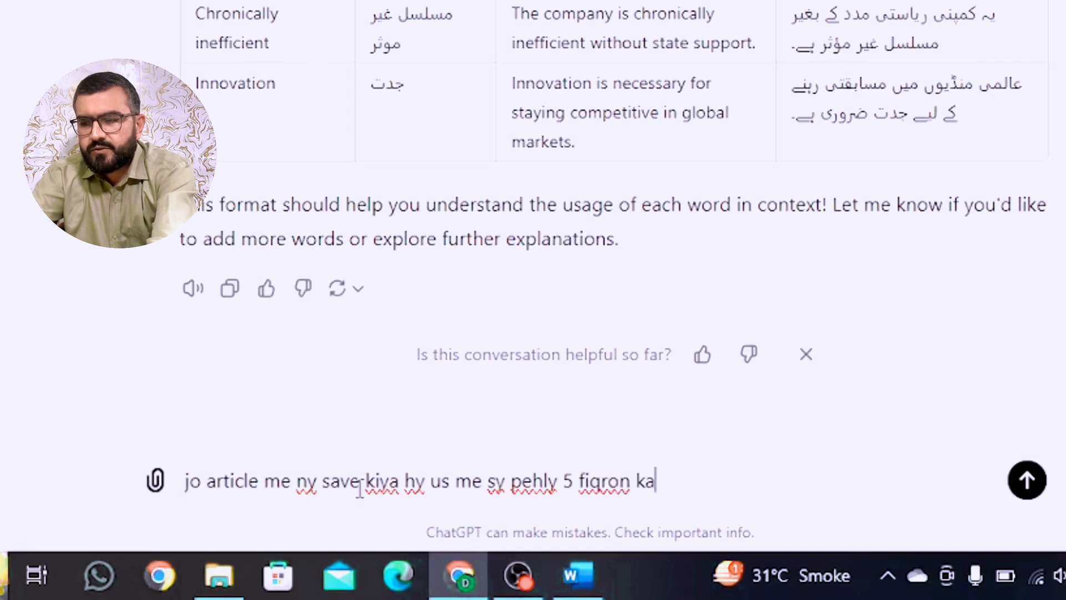
pyautogui.write(' ak table me ')
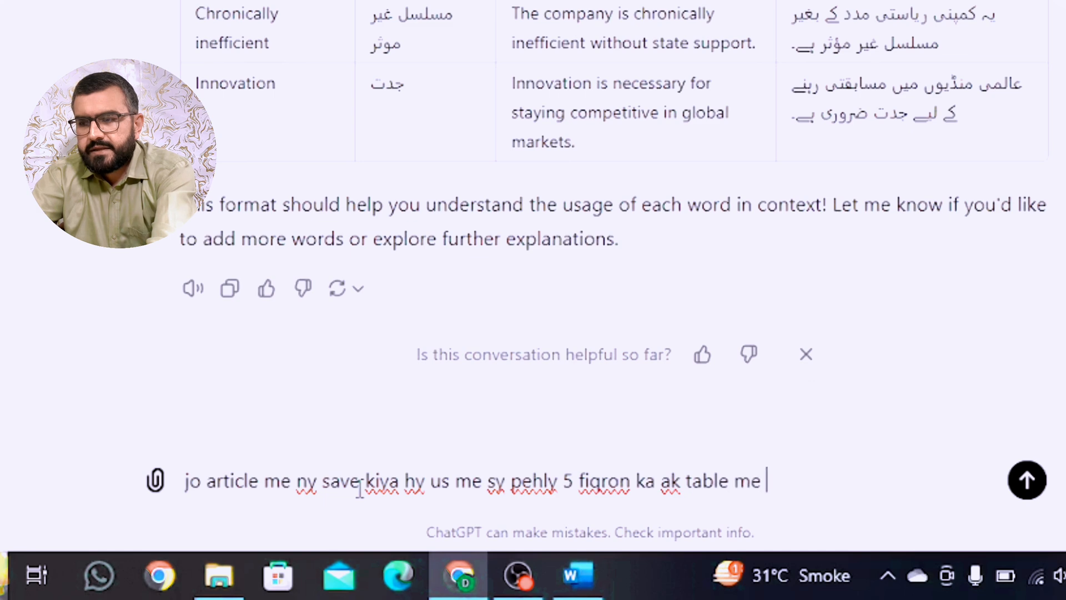
pyautogui.write('grammatical ')
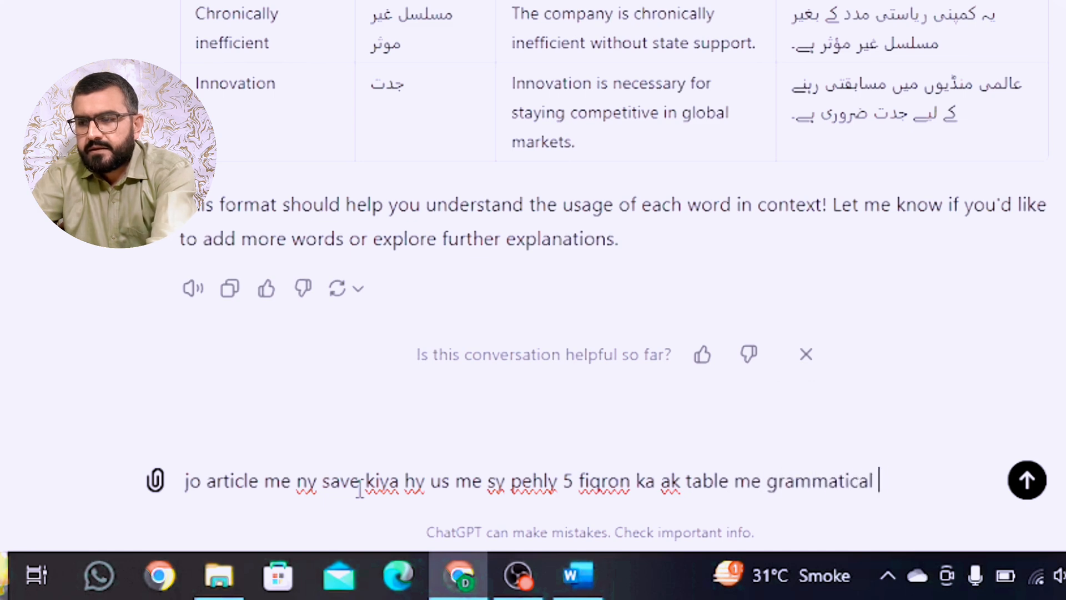
pyautogui.write('structure b')
pyautogui.write('tayen')
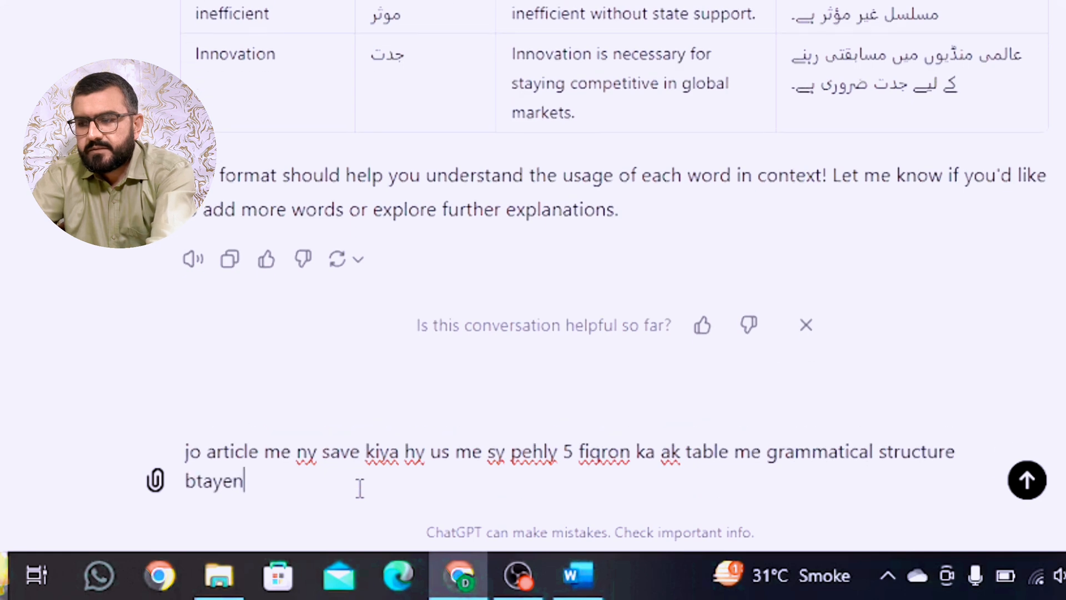
pyautogui.press('Return')
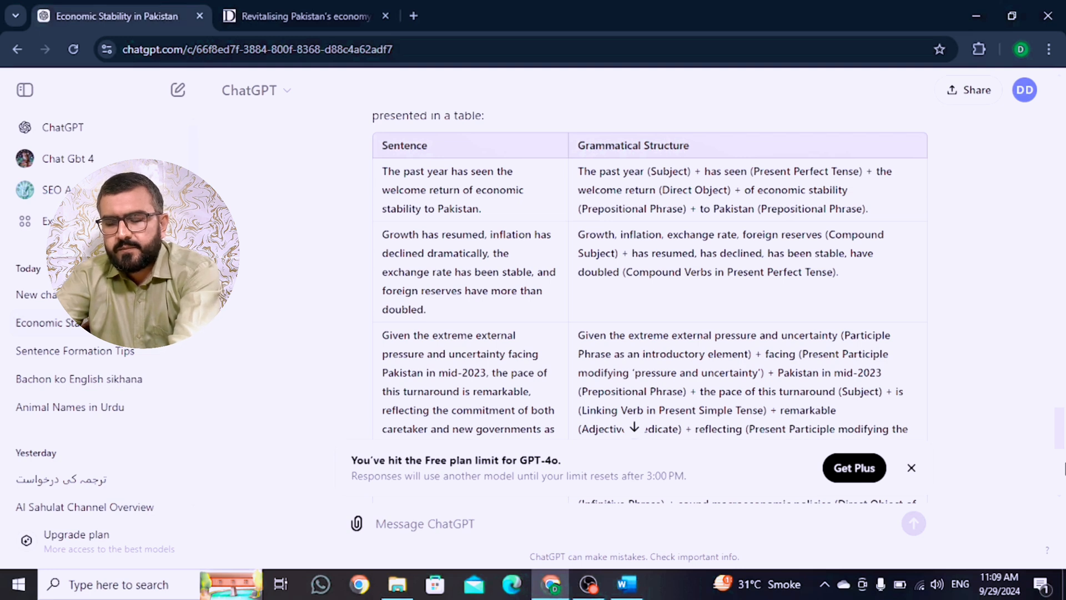
# Ask for a short explanation of the present perfect by sending "mujhy present perfect tense k bary me thora sa btayen".
pyautogui.click(601, 515)
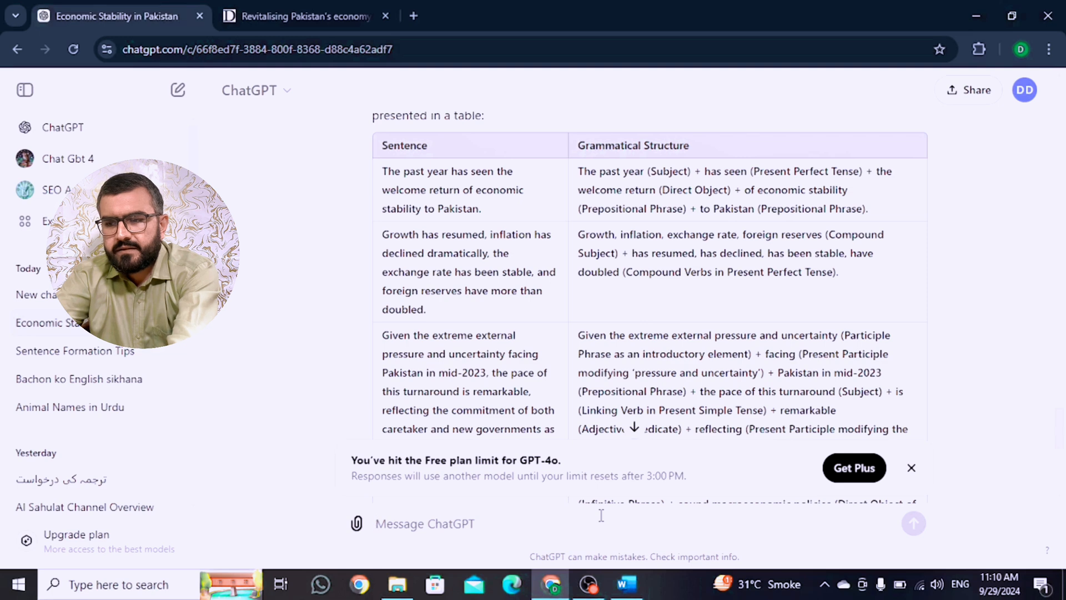
pyautogui.write('mujhy pre')
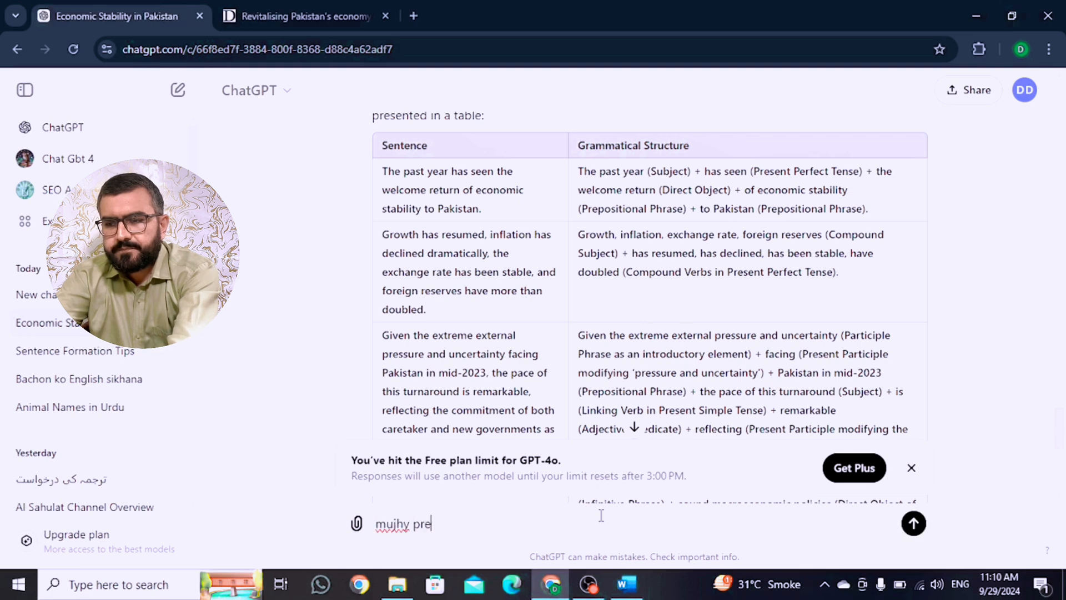
pyautogui.write('sent perfec')
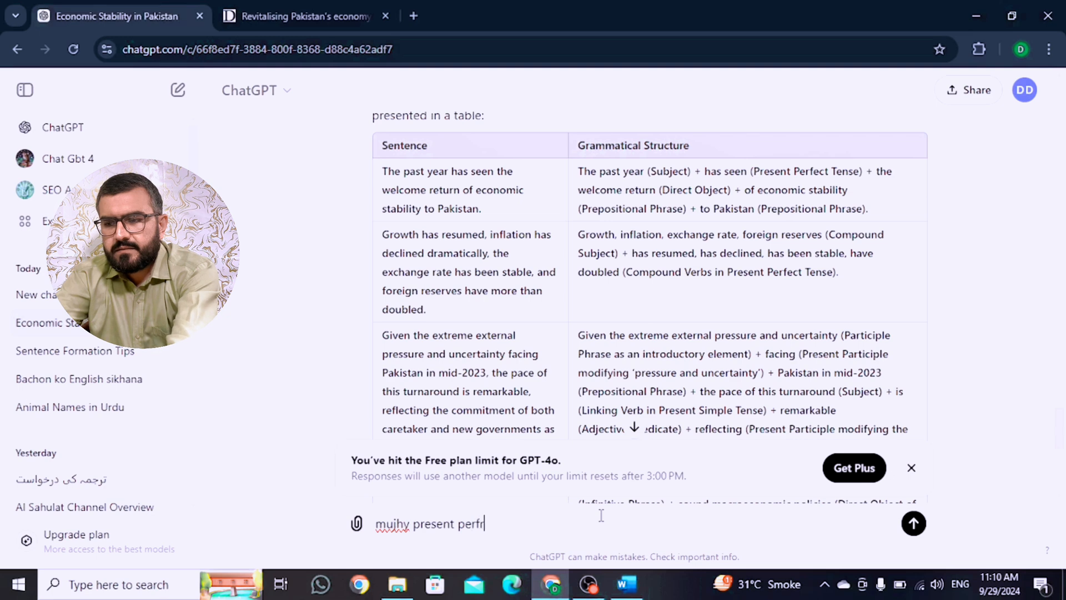
pyautogui.write('t ten')
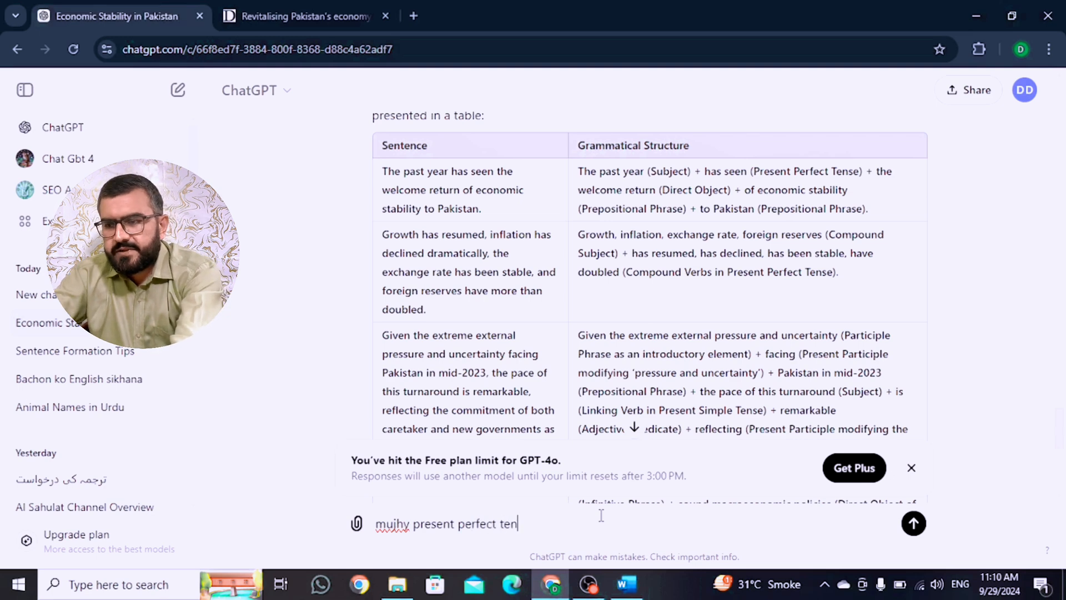
pyautogui.write('se k bary me t')
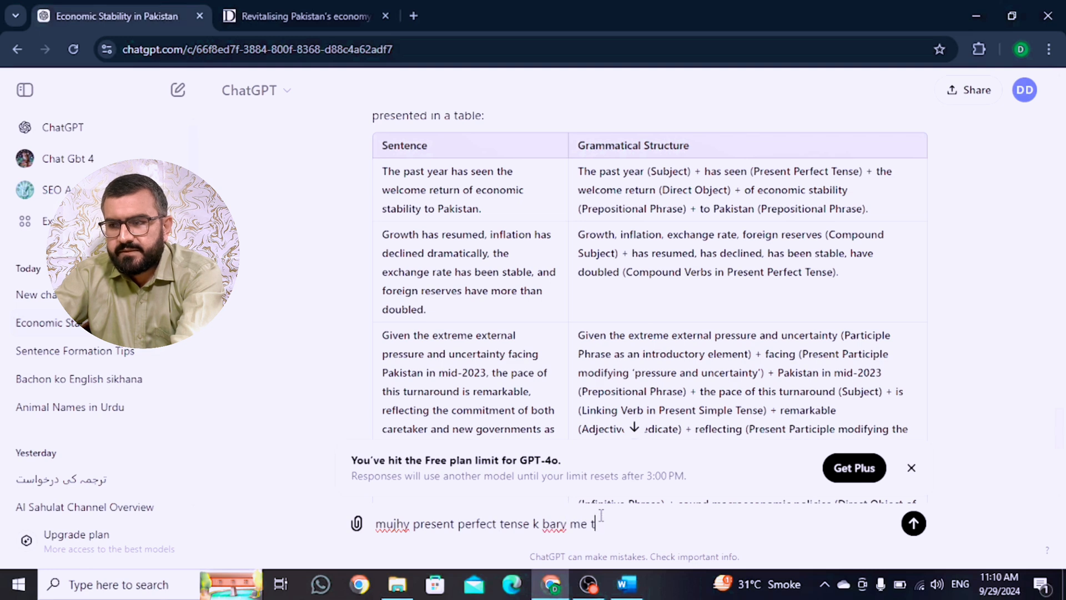
pyautogui.press('BackSpace')
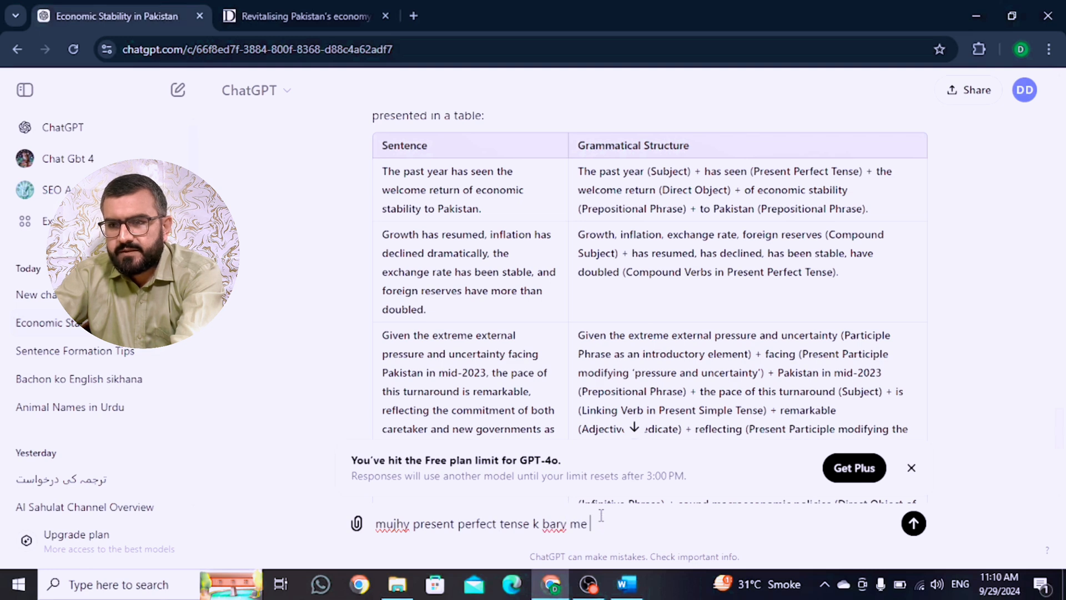
pyautogui.write('thora sa')
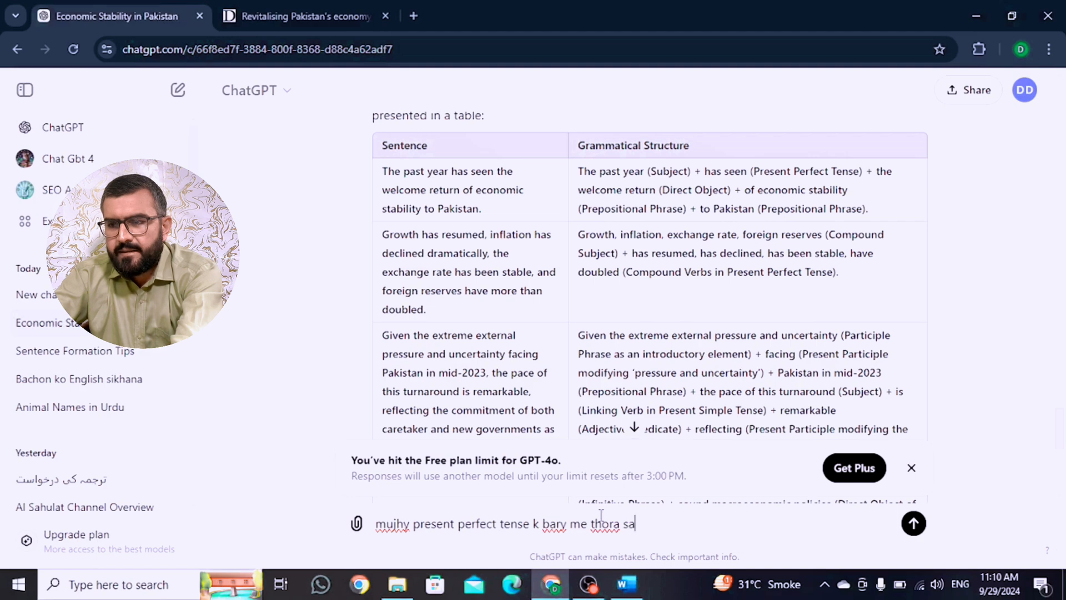
pyautogui.write(' btayen')
pyautogui.press('Return')
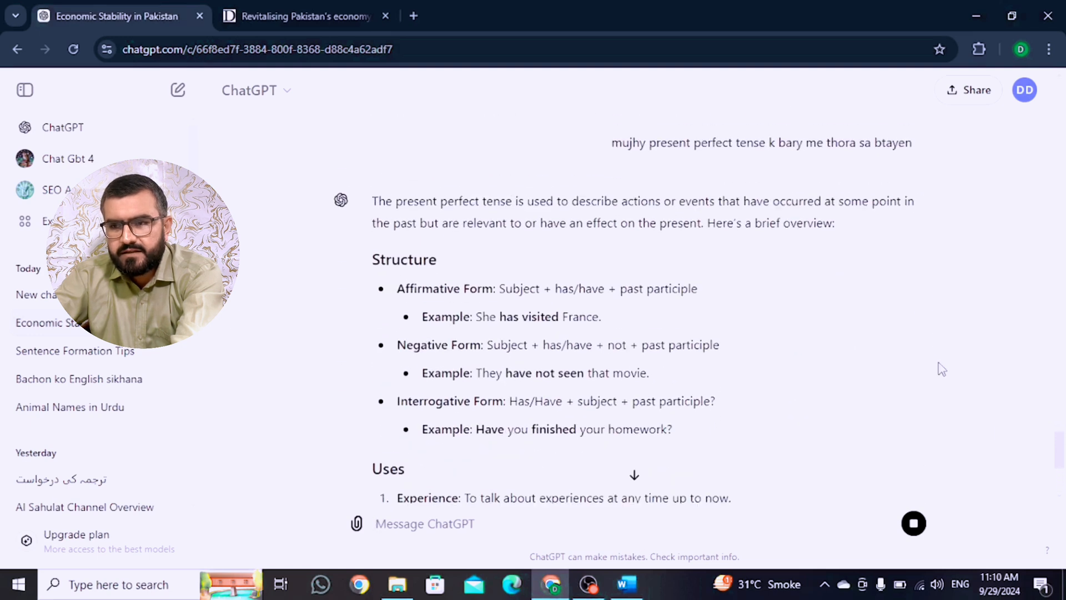
# Read the present perfect explanation through its final examples, and check the sentence terms in the grammatical structure table.
pyautogui.scroll(1, 1059, 444)
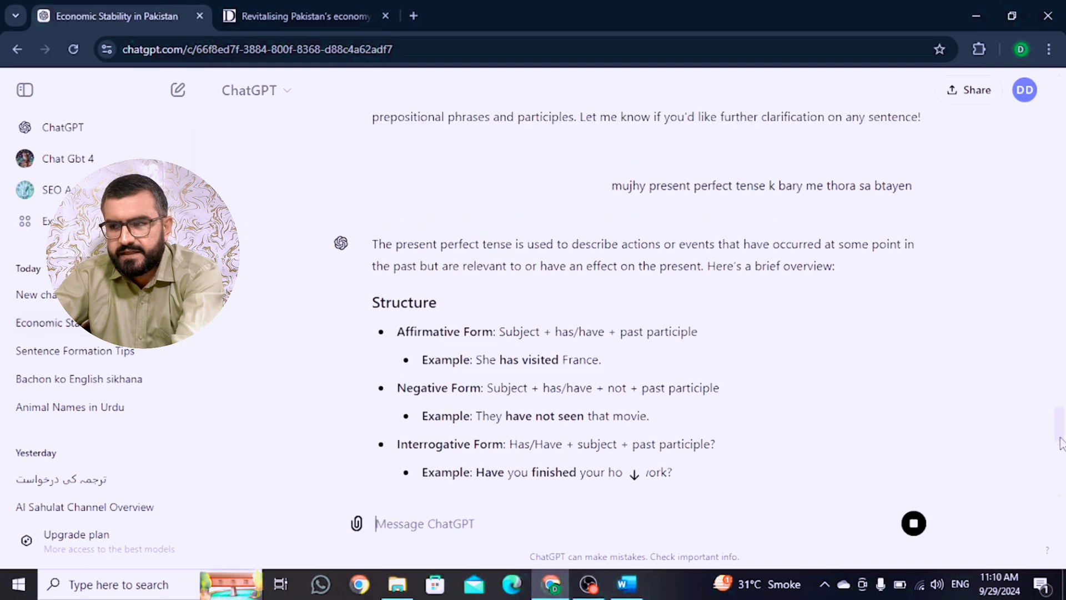
pyautogui.scroll(2, 1061, 441)
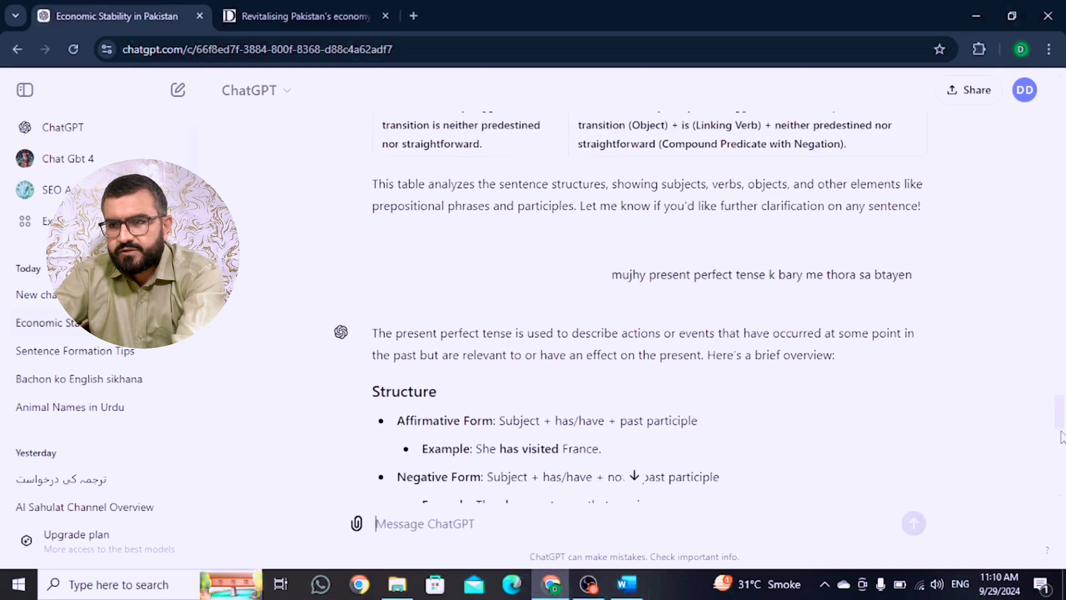
pyautogui.scroll(-3, 1062, 437)
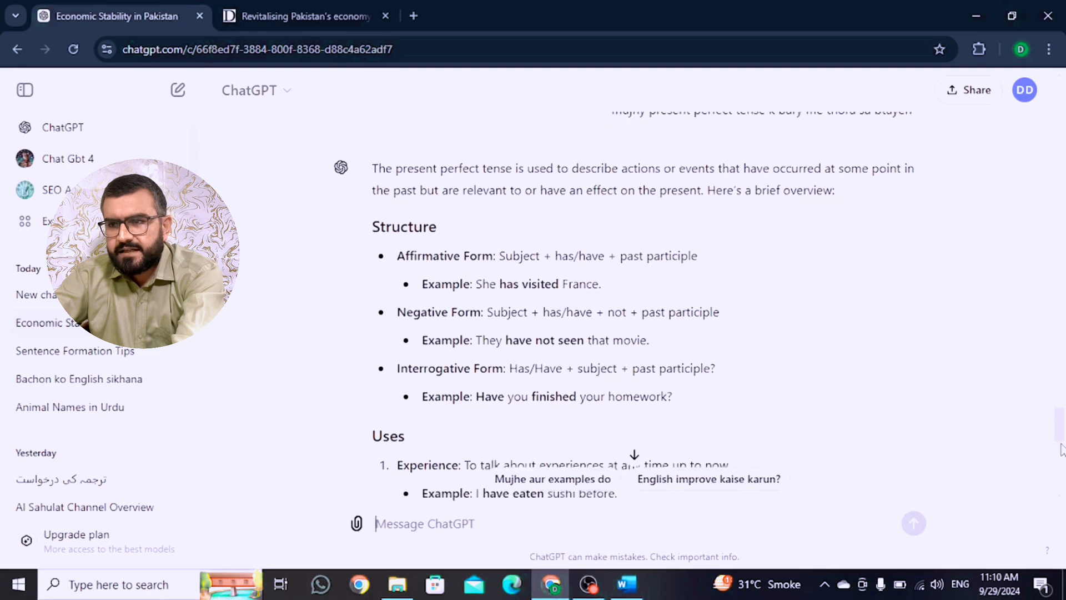
pyautogui.scroll(-5, 1062, 451)
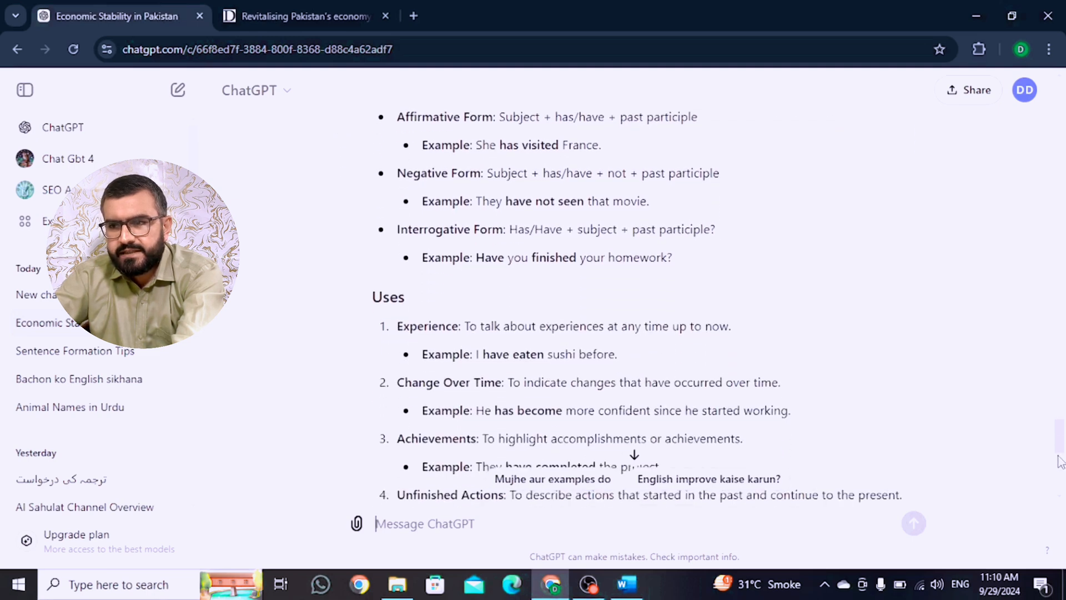
pyautogui.scroll(-5, 1061, 475)
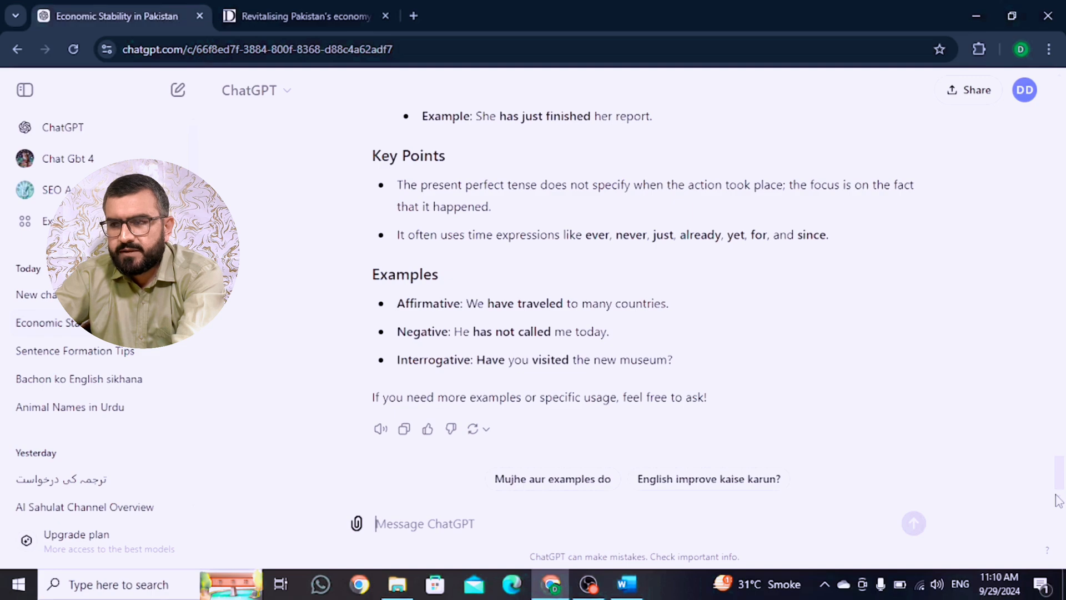
pyautogui.moveTo(1058, 500); pyautogui.dragTo(1042, 390)
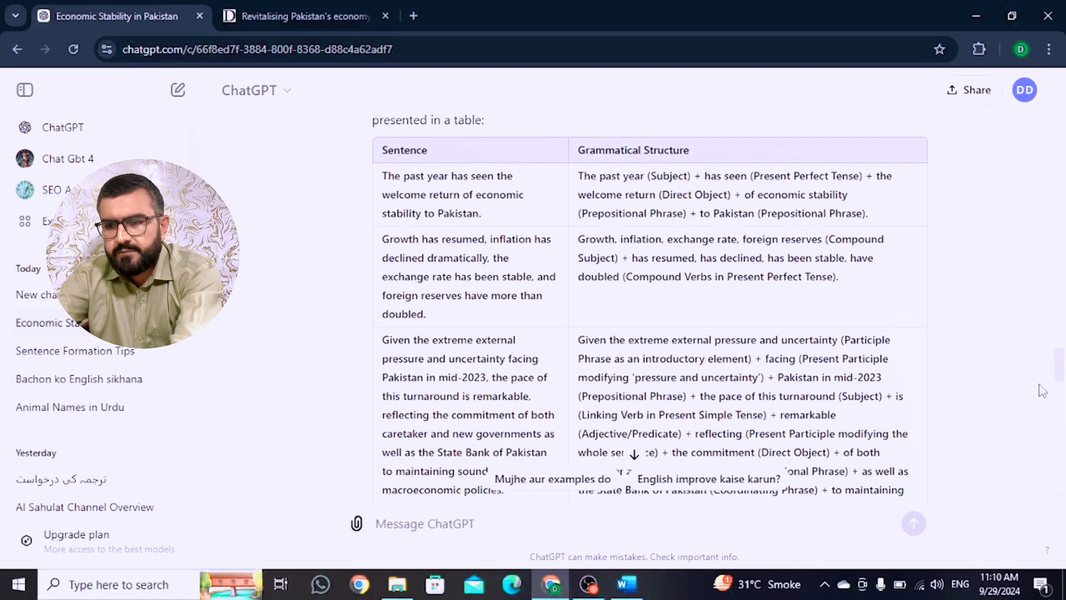
pyautogui.moveTo(1059, 372); pyautogui.dragTo(1053, 505)
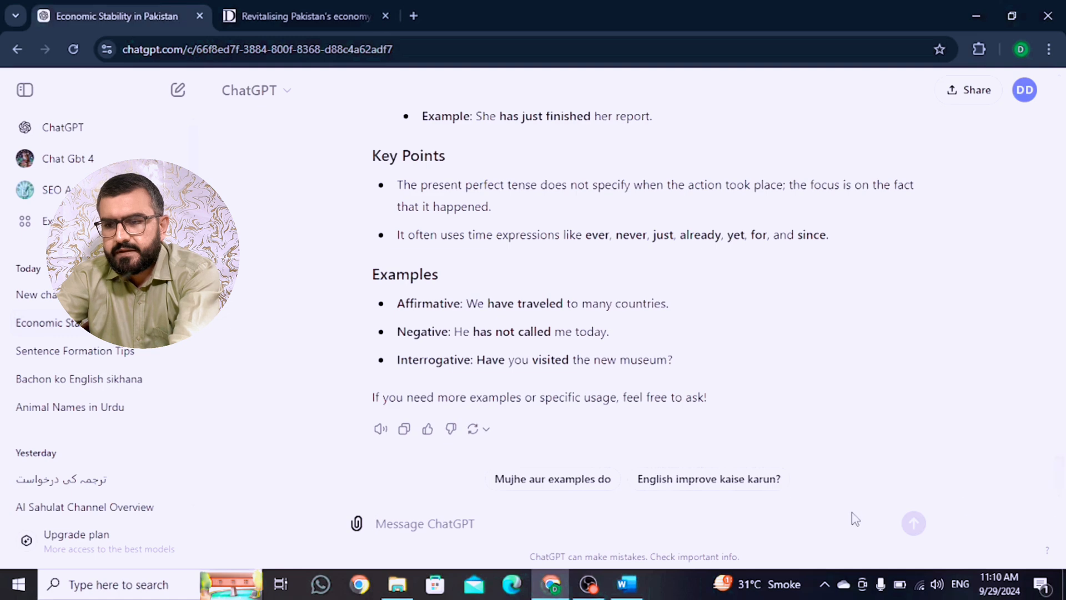
# Ask for an explanation of prepositional phrases with examples by sending "mujhy prepositional phrase k bary me misaal k sath samjhayen".
pyautogui.write('mujhy p')
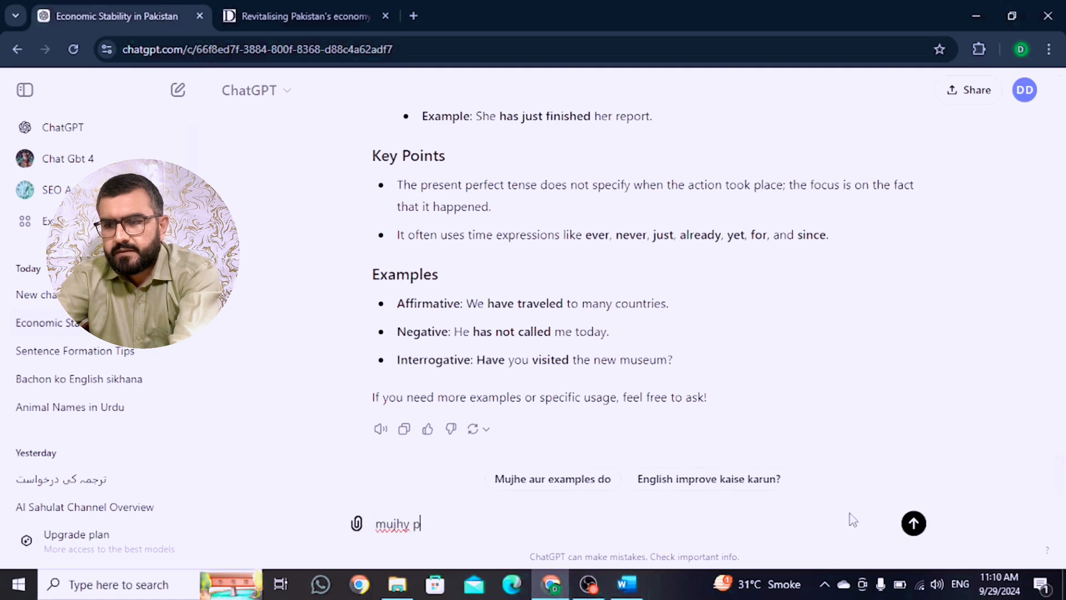
pyautogui.write('reposition')
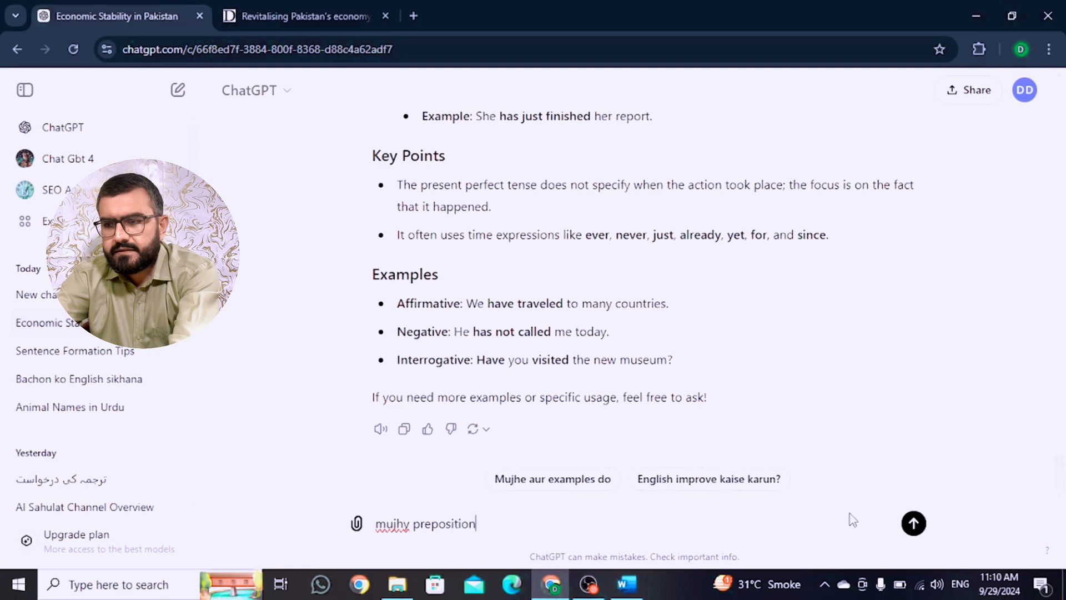
pyautogui.write('al ph')
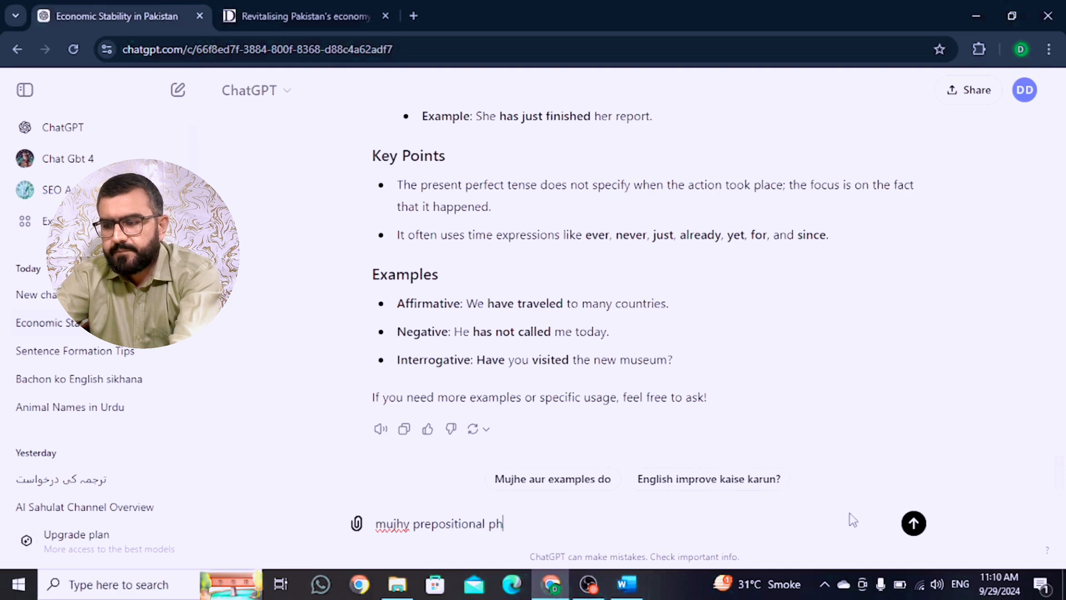
pyautogui.write('rase k b')
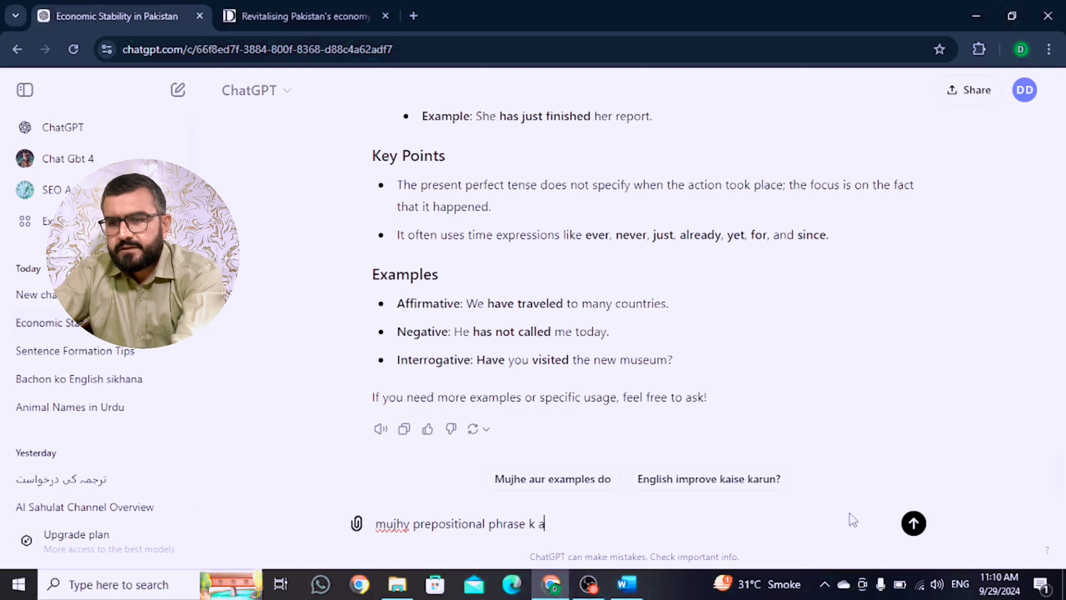
pyautogui.write('ary me misal')
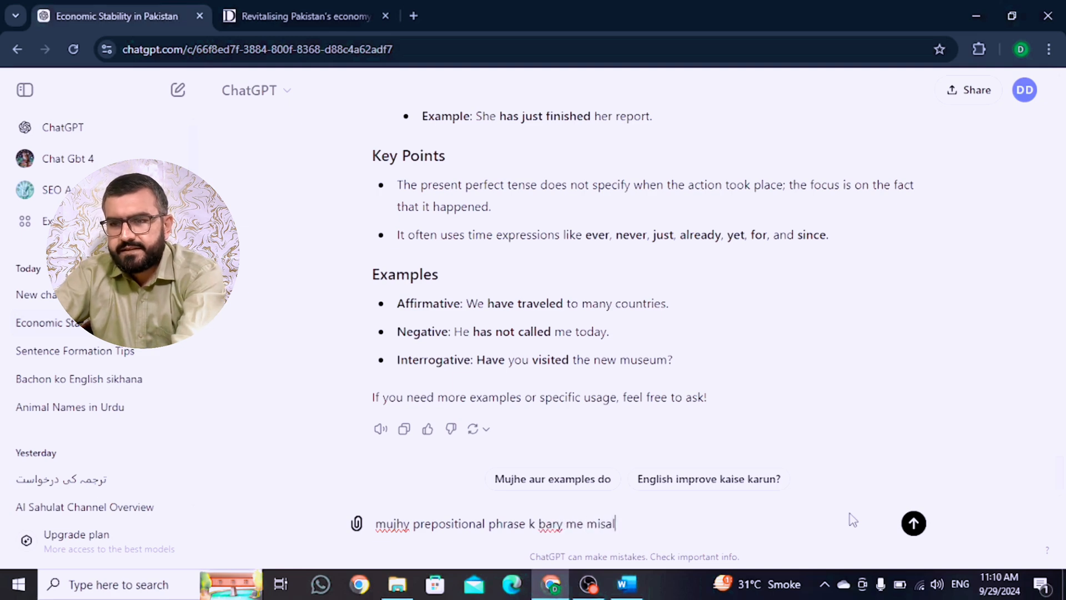
pyautogui.press('BackSpace')
pyautogui.write('al k sat')
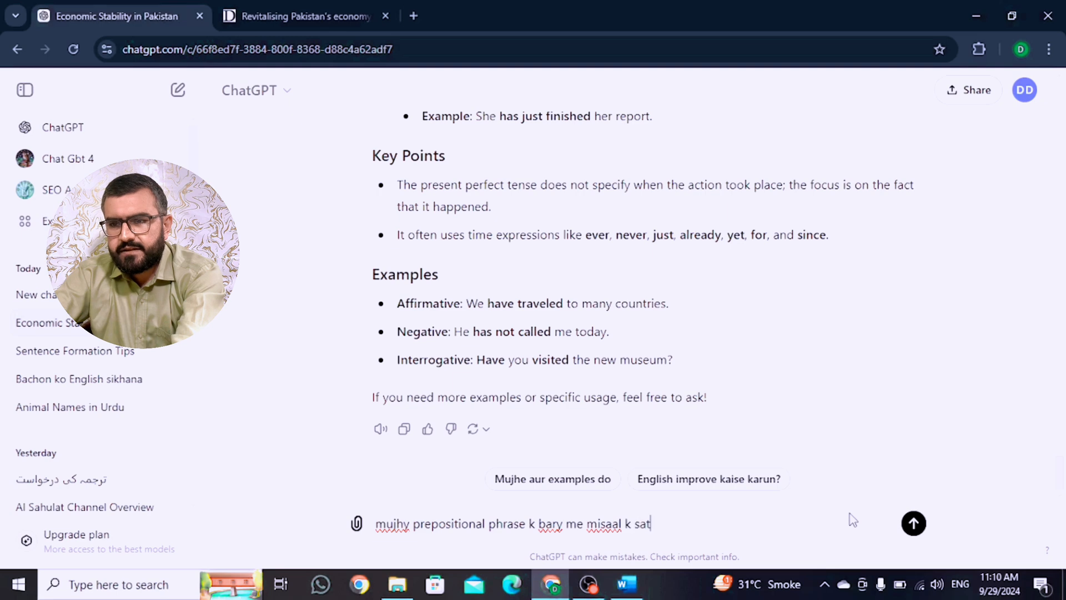
pyautogui.write('h samjhaye')
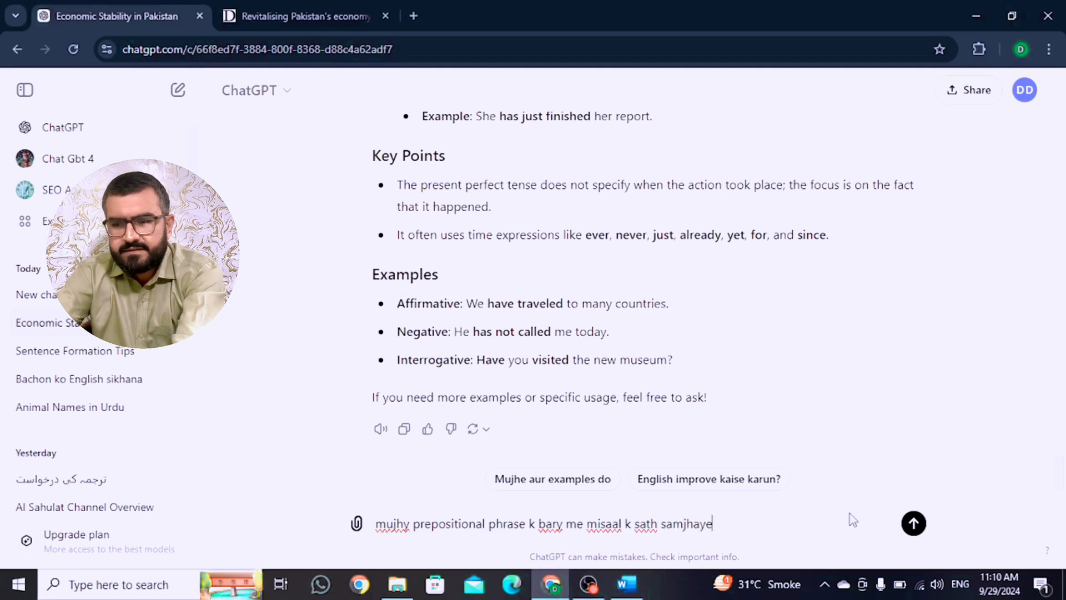
pyautogui.write('n')
pyautogui.press('Return')
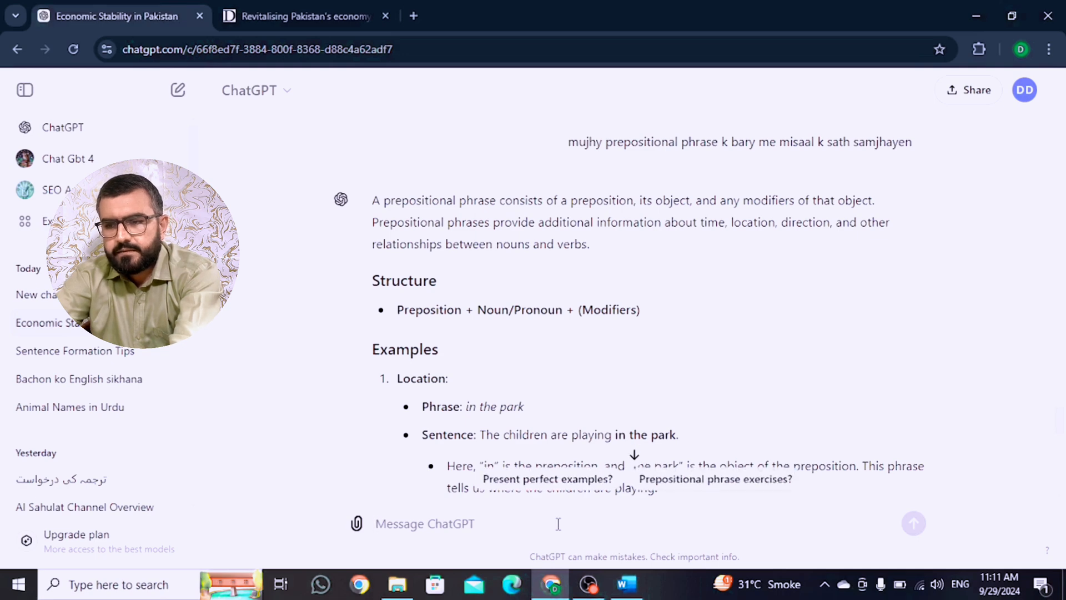
pyautogui.write('mujhy')
pyautogui.press('BackSpace')
pyautogui.press('BackSpace')
pyautogui.press('BackSpace')
pyautogui.press('BackSpace')
pyautogui.press('BackSpace')
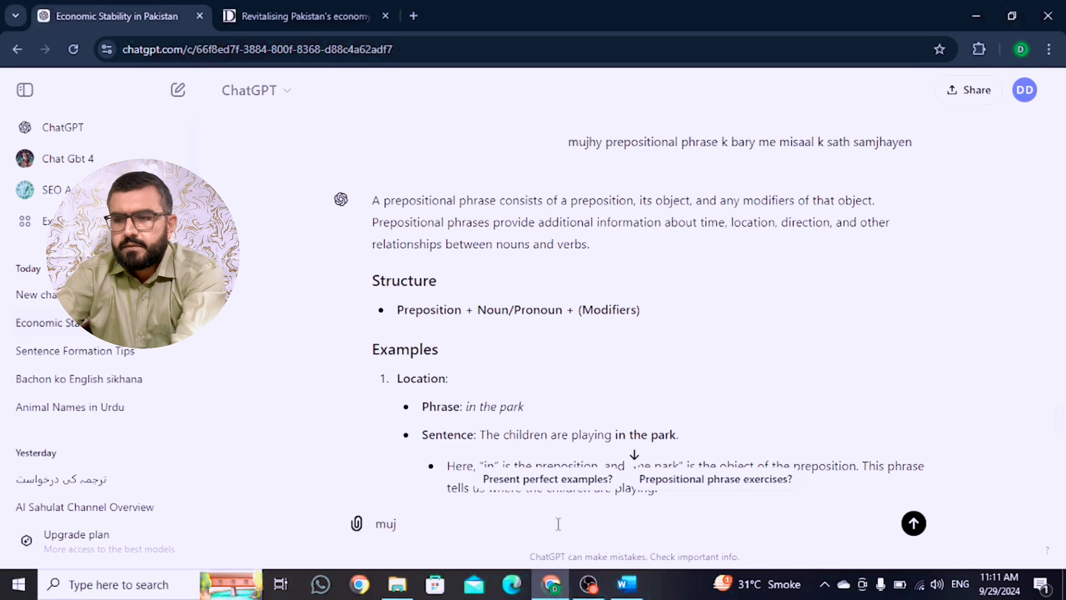
# Request the prepositional phrase explanation in Urdu by sending "ye sab urdu me btayen".
pyautogui.write('ye sab ur')
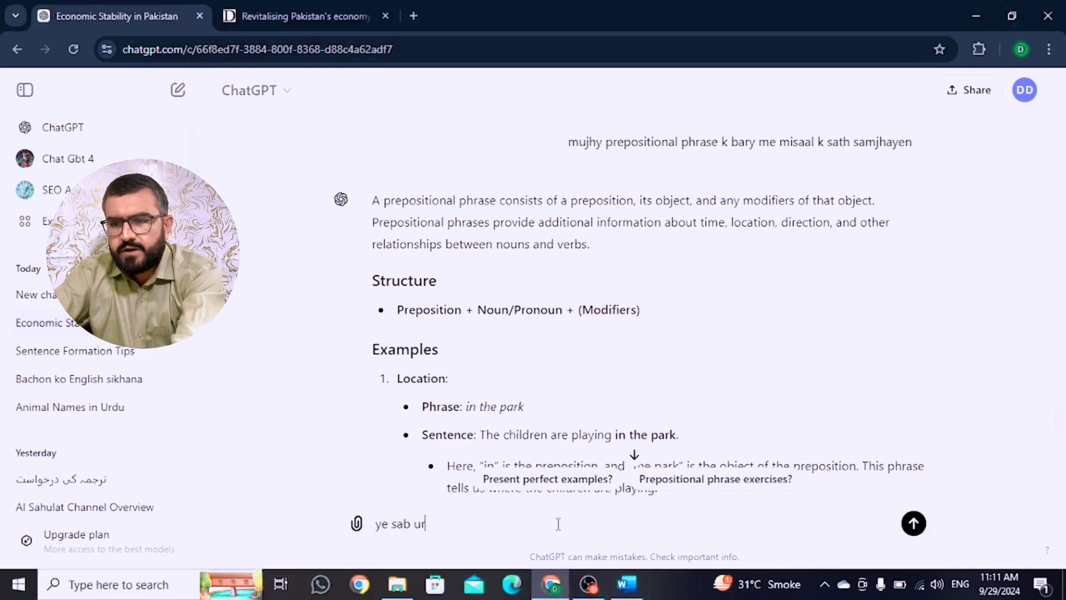
pyautogui.write('du me')
pyautogui.press('BackSpace')
pyautogui.press('BackSpace')
pyautogui.press('BackSpace')
pyautogui.press('BackSpace')
pyautogui.press('BackSpace')
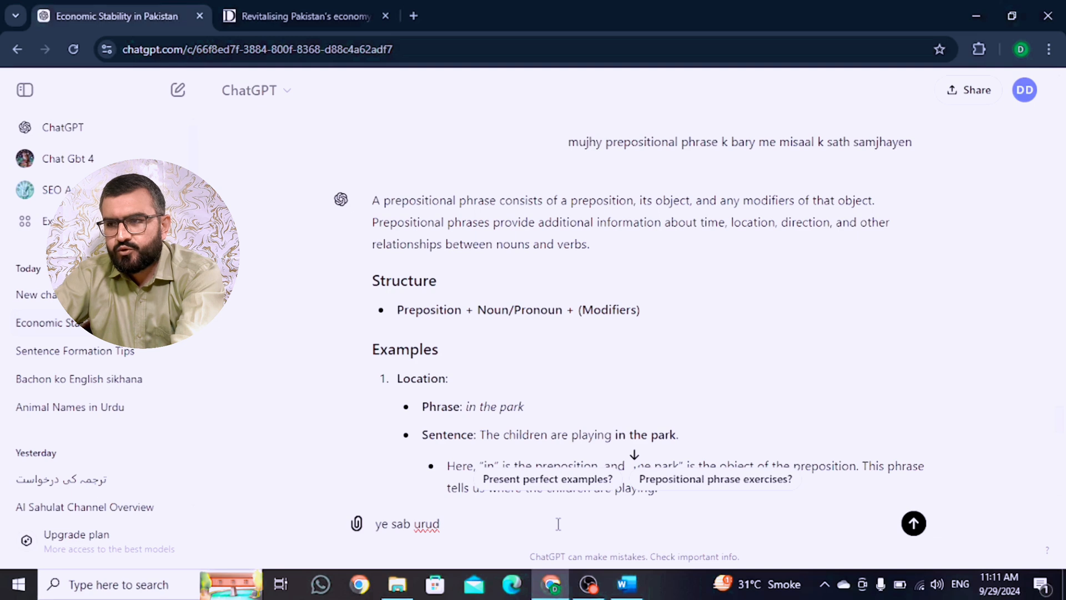
pyautogui.write('du me braye')
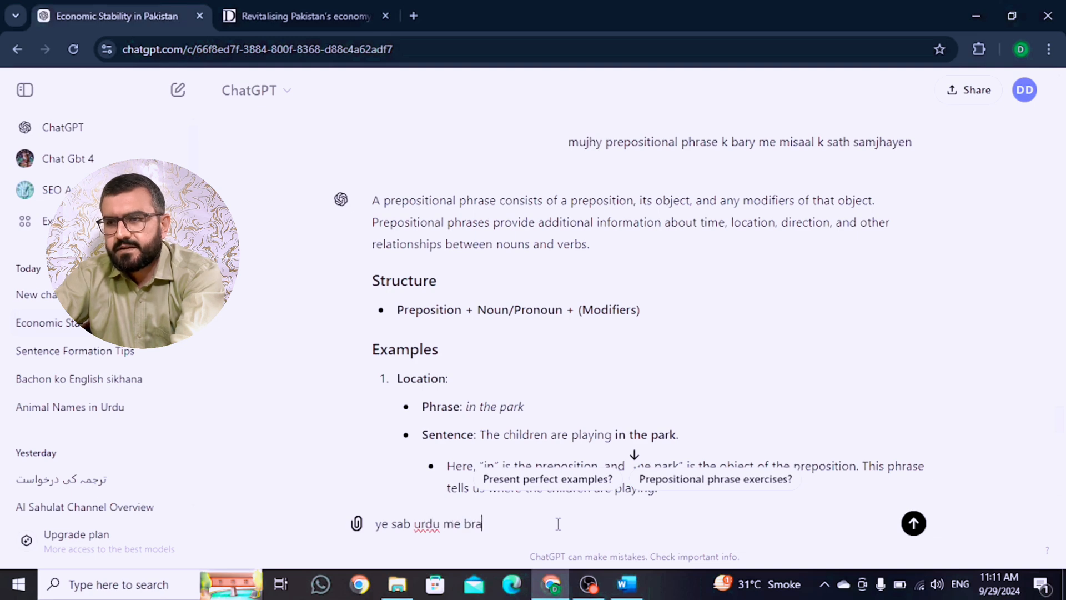
pyautogui.press('BackSpace')
pyautogui.press('BackSpace')
pyautogui.write('tayen')
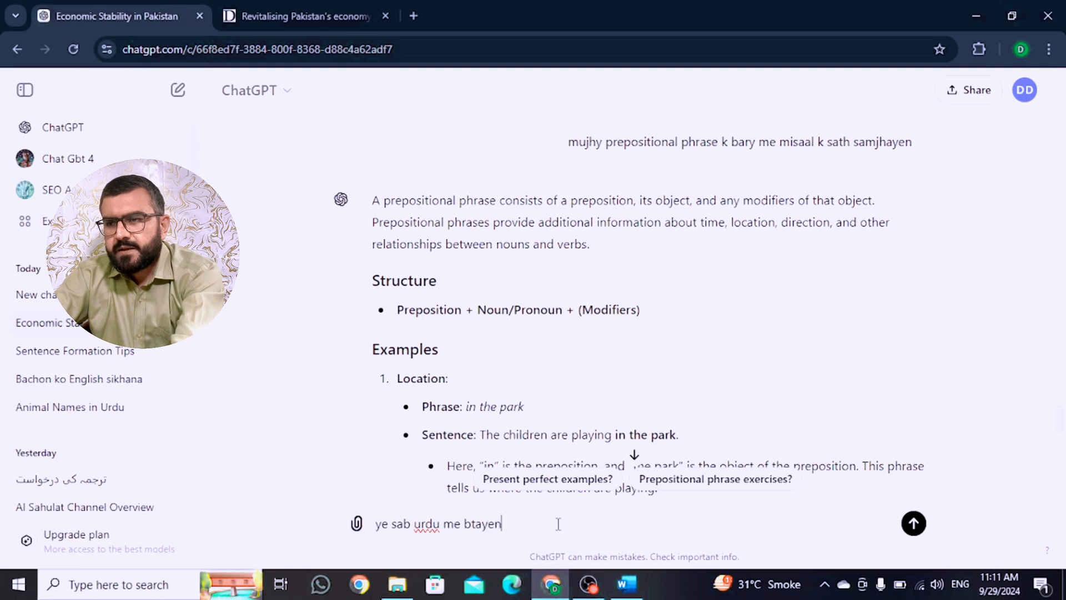
pyautogui.press('Return')
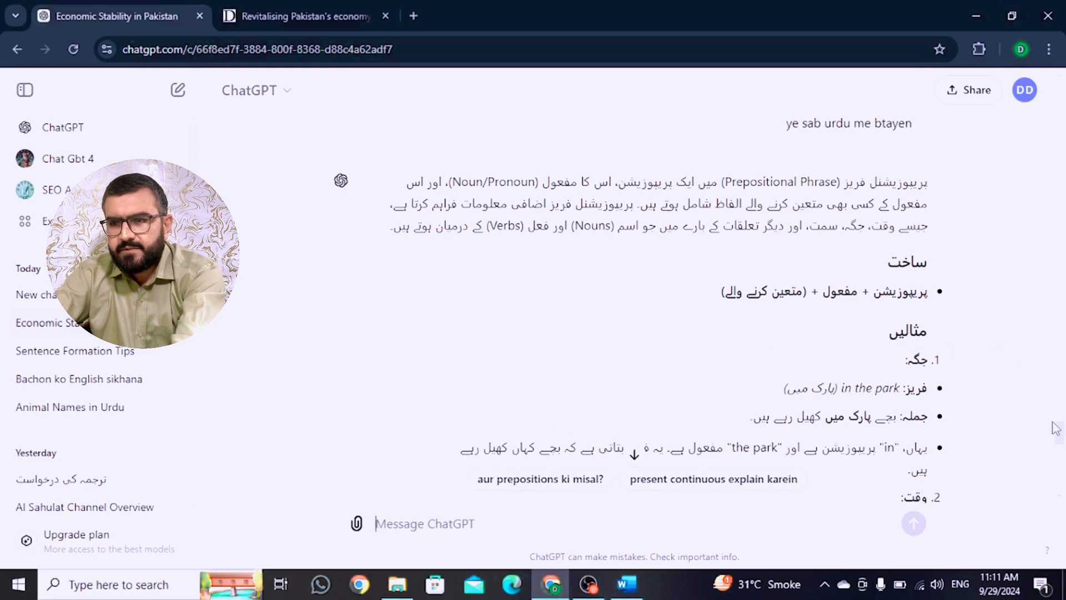
# Go back to the grammatical structure table of the article's first five sentences and review its sentence breakdowns.
pyautogui.moveTo(1060, 437); pyautogui.dragTo(1009, 281)
pyautogui.scroll(3, 1008, 279)
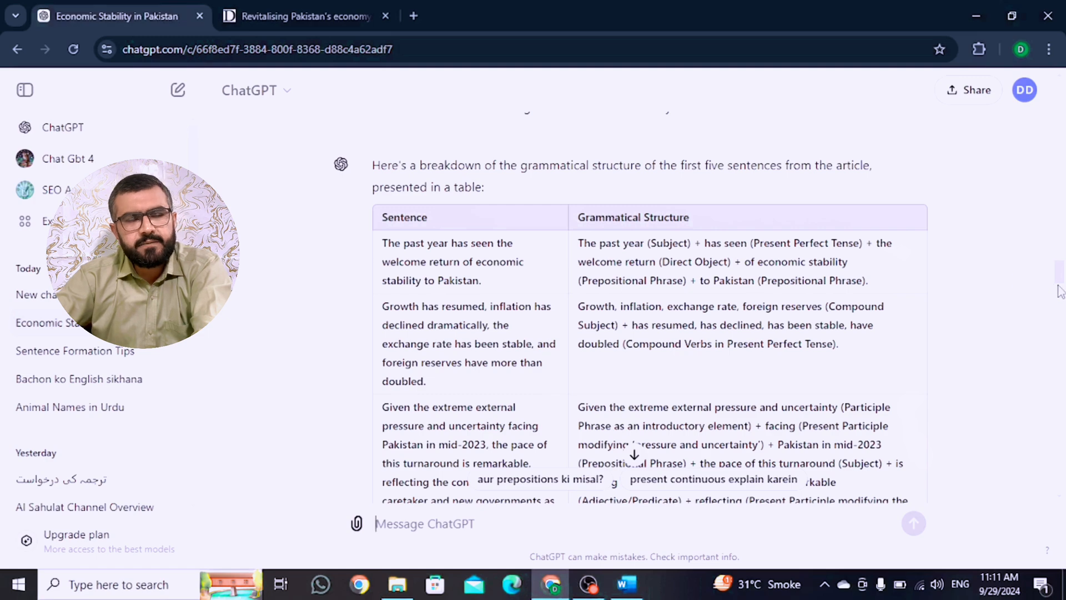
pyautogui.moveTo(1061, 281)
pyautogui.mouseDown()
pyautogui.moveTo(1061, 307)
pyautogui.moveTo(1061, 283)
pyautogui.mouseUp()
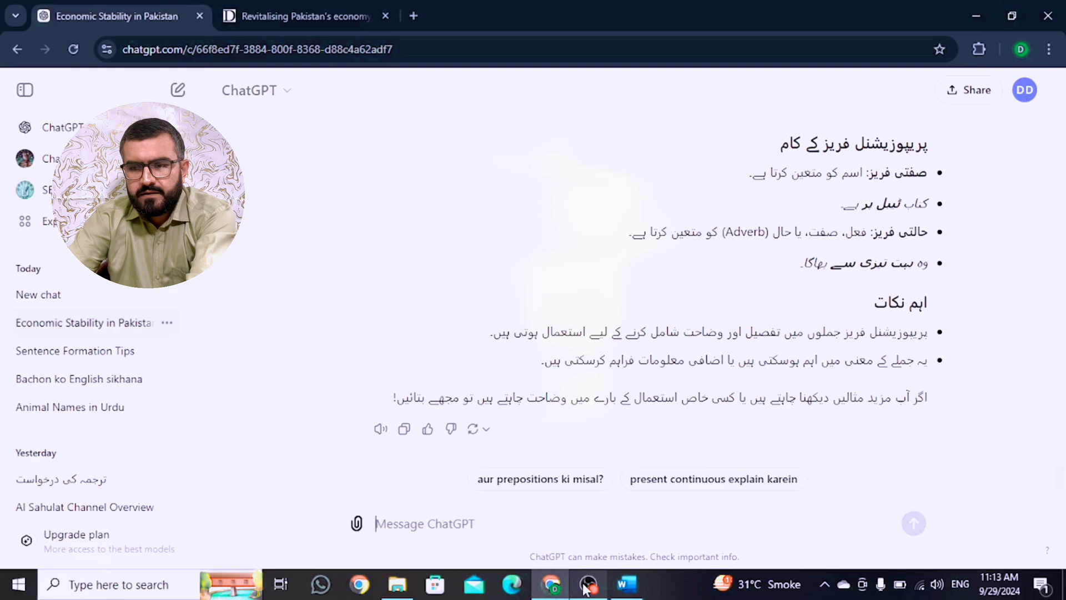
# Request a 200-word English summary by sending "jo article me ny save kiya hy iski english me 200 words me summary bna dn.".
pyautogui.write('jo')
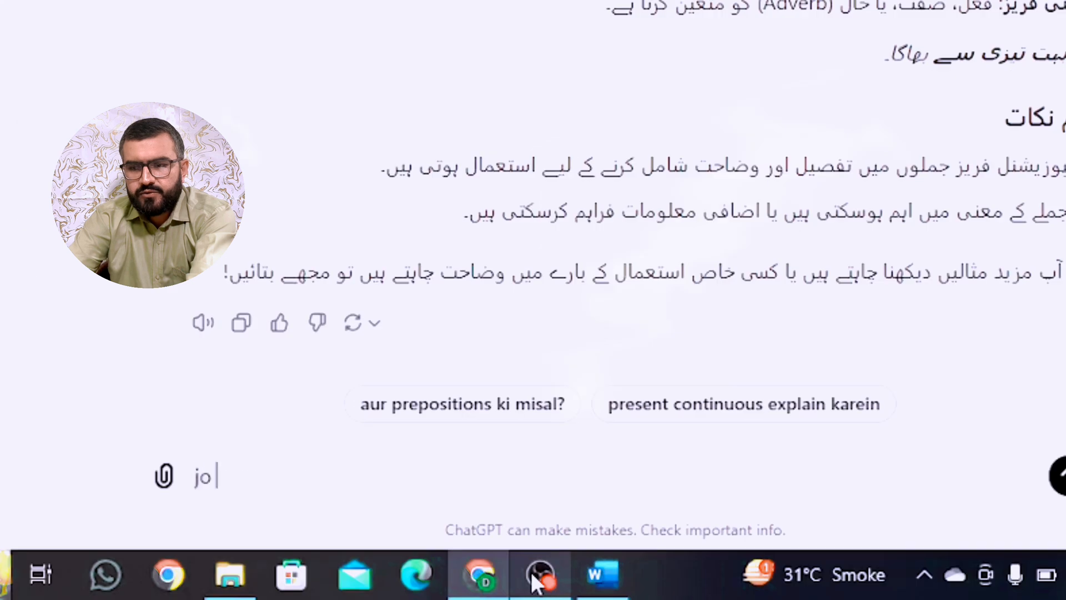
pyautogui.write(' article me n')
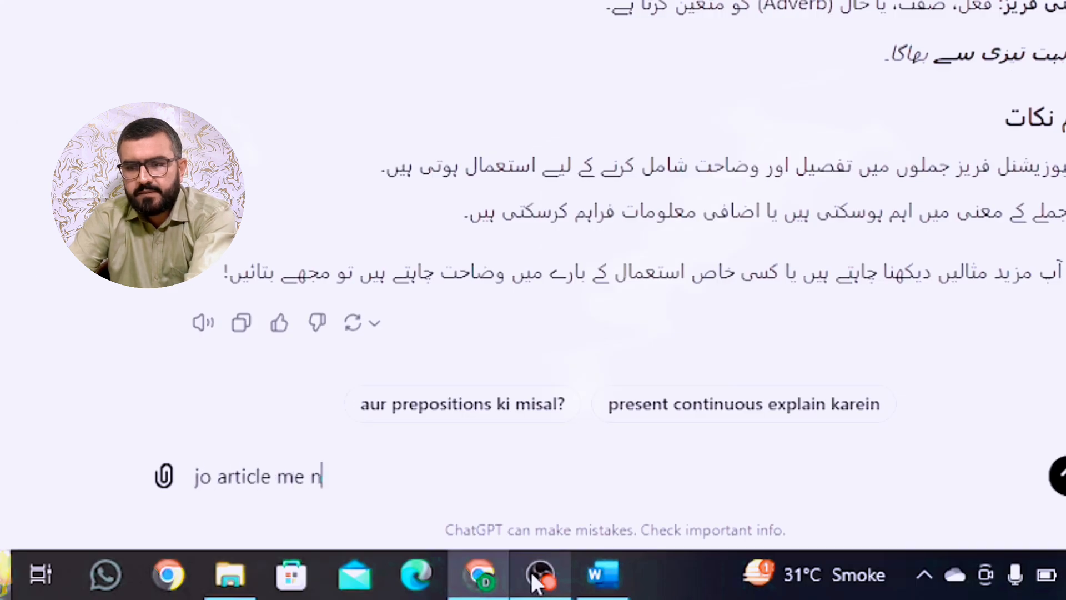
pyautogui.write('y save kiya ')
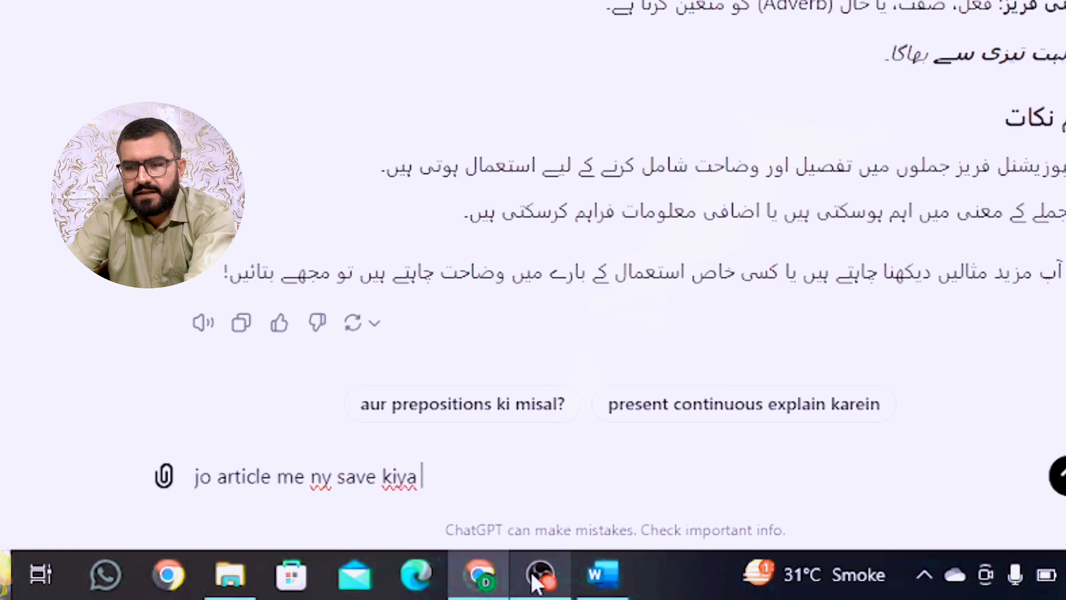
pyautogui.write('hy iski english me')
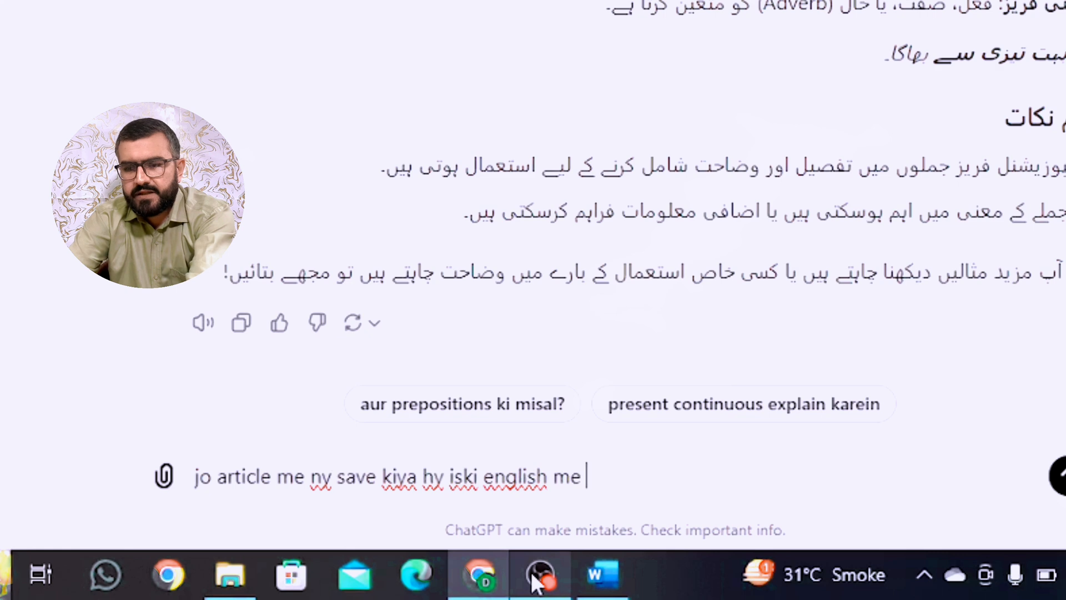
pyautogui.write(' 200 words me summary ')
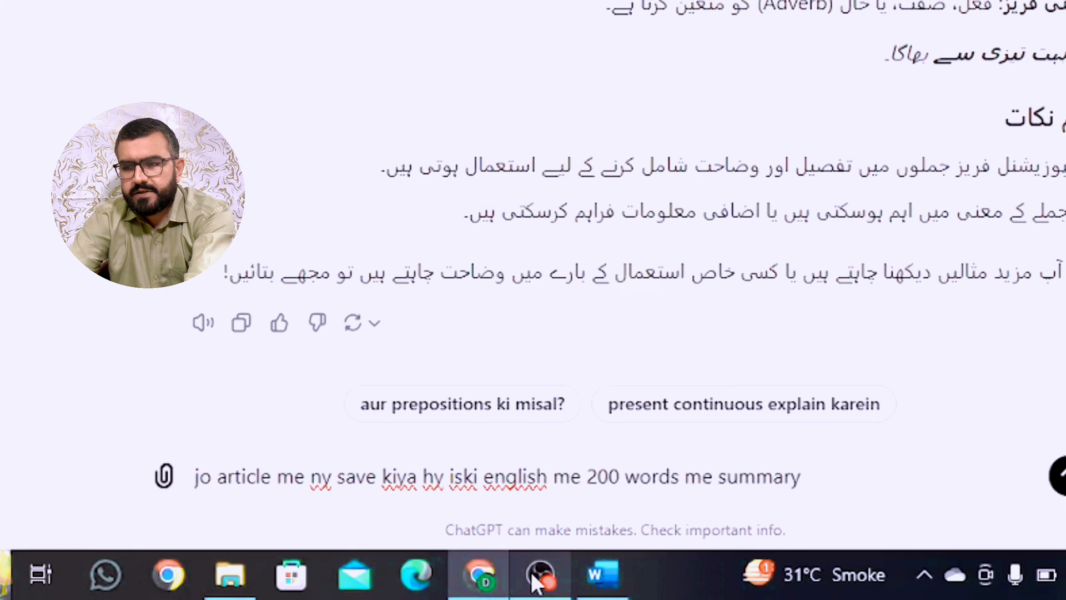
pyautogui.write('bna dn')
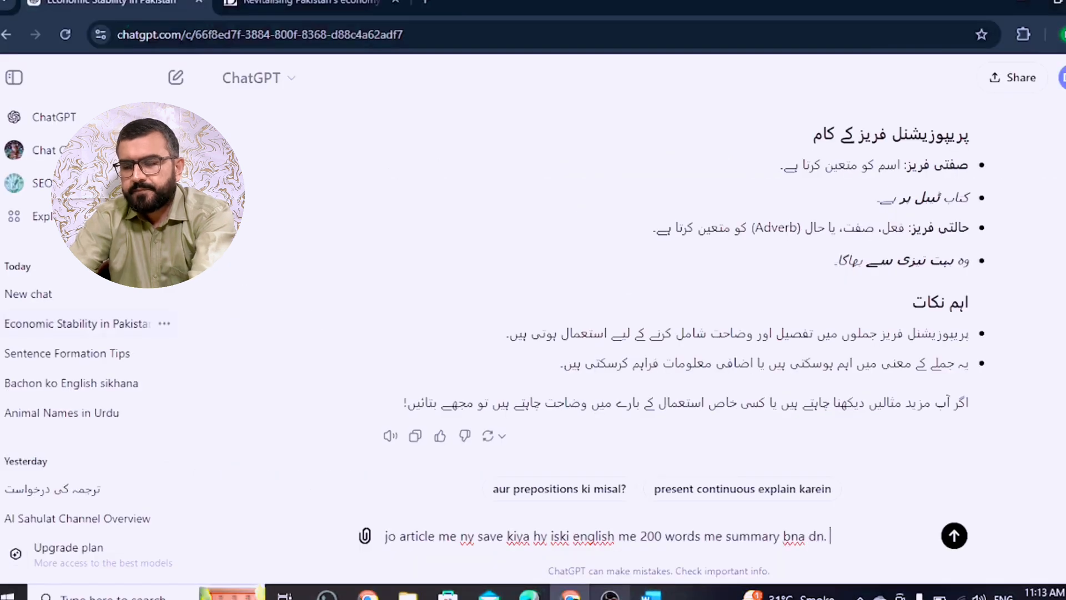
pyautogui.write('.')
pyautogui.press('Return')
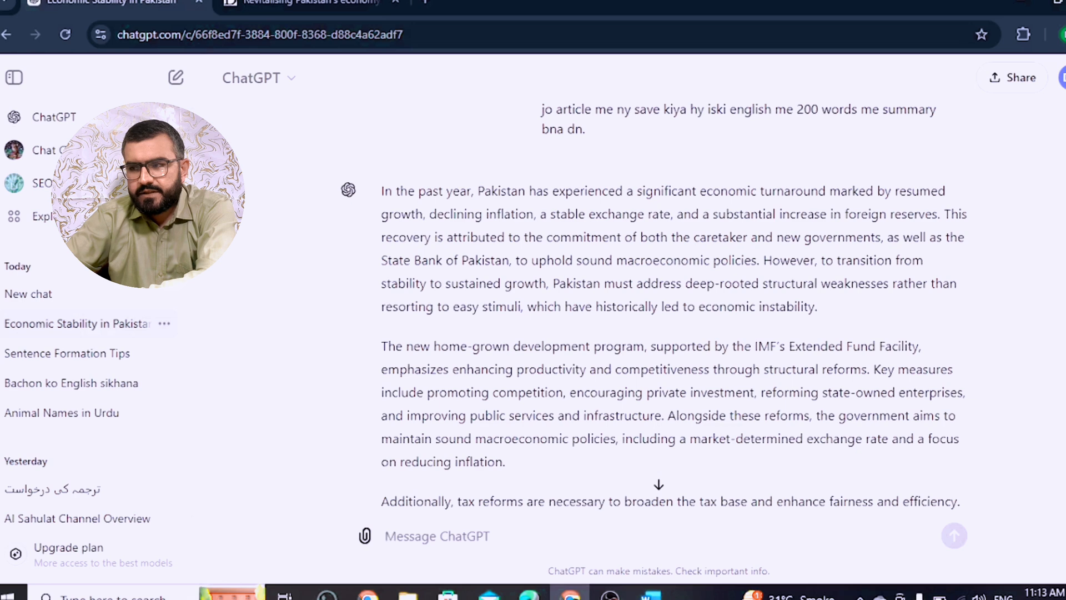
# Read through the English summary of the article from its first paragraph to its last.
pyautogui.scroll(-3, 672, 311)
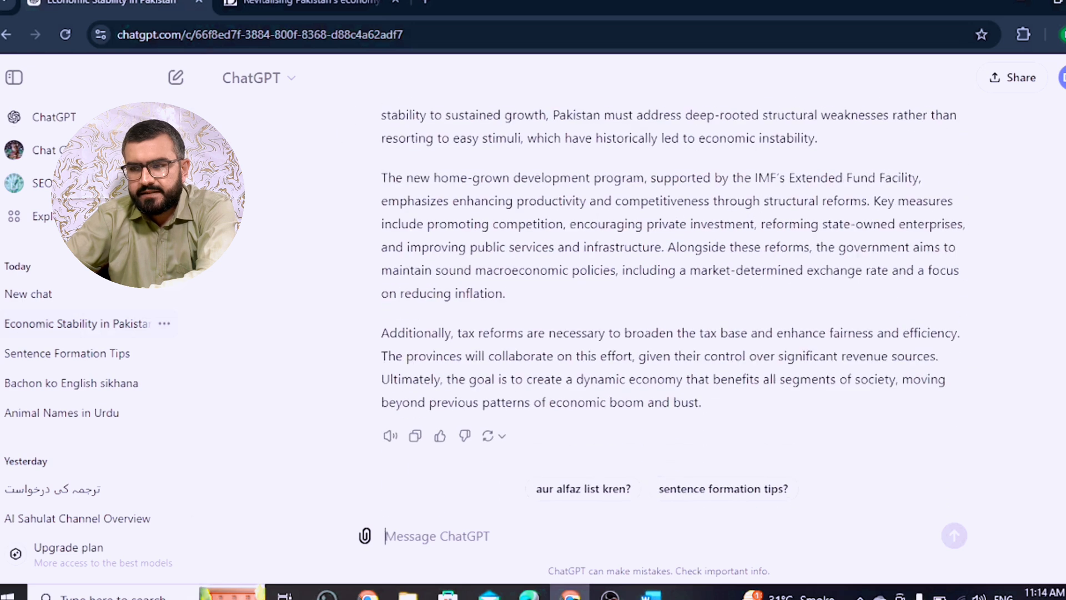
pyautogui.scroll(2, 673, 289)
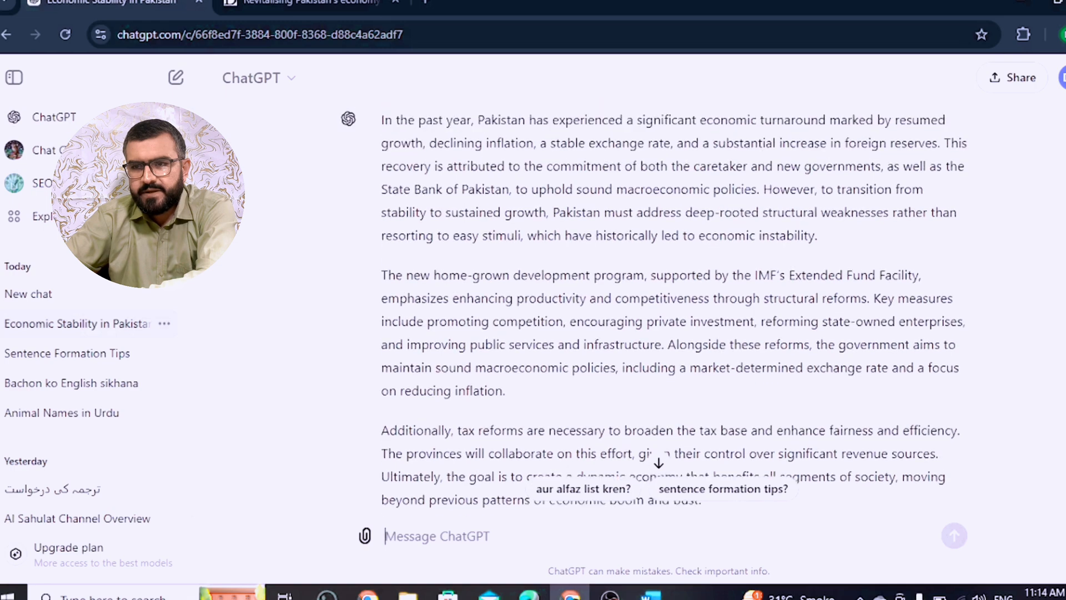
pyautogui.scroll(-2, 674, 289)
pyautogui.scroll(-1, 674, 299)
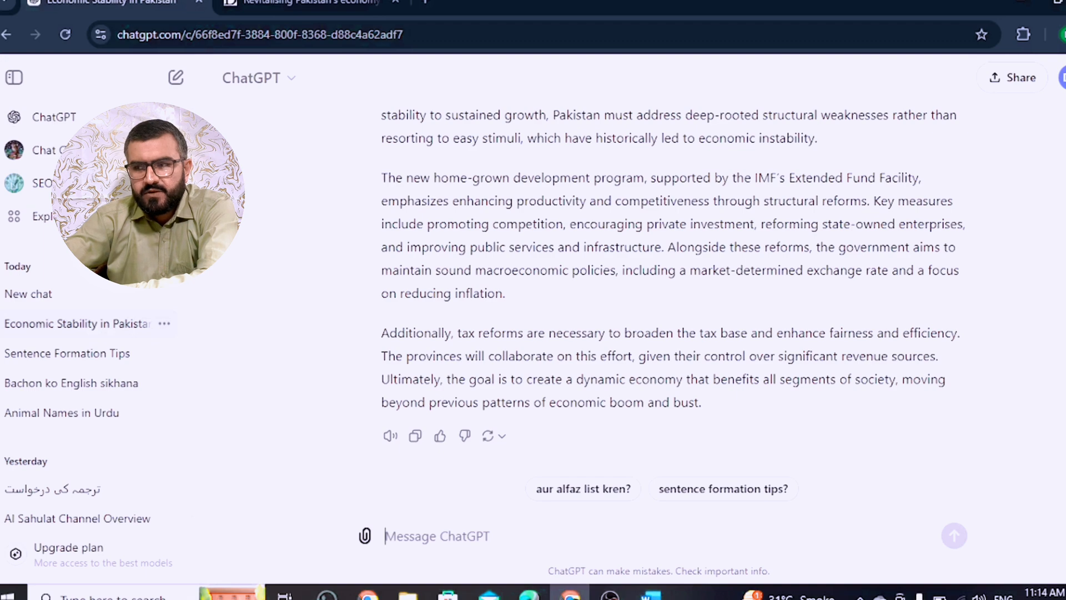
pyautogui.scroll(3, 654, 305)
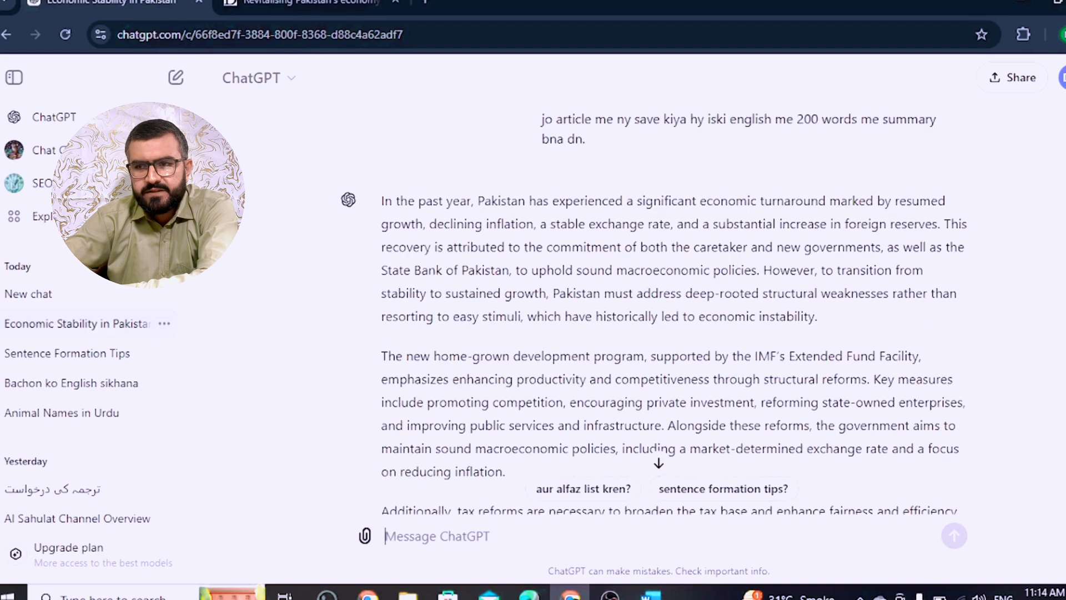
pyautogui.scroll(-3, 653, 305)
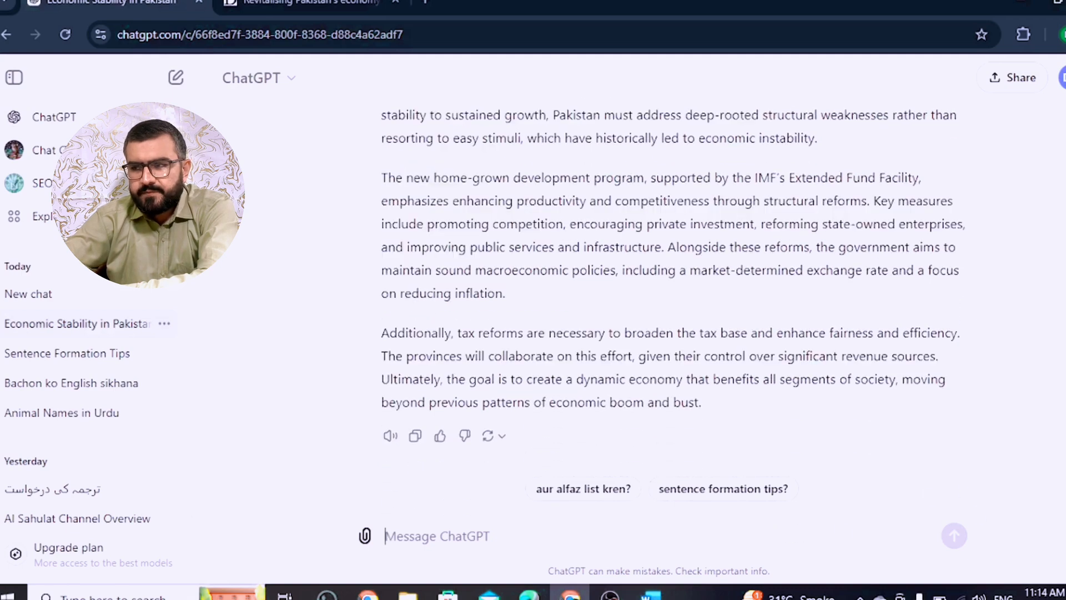
pyautogui.scroll(3, 654, 314)
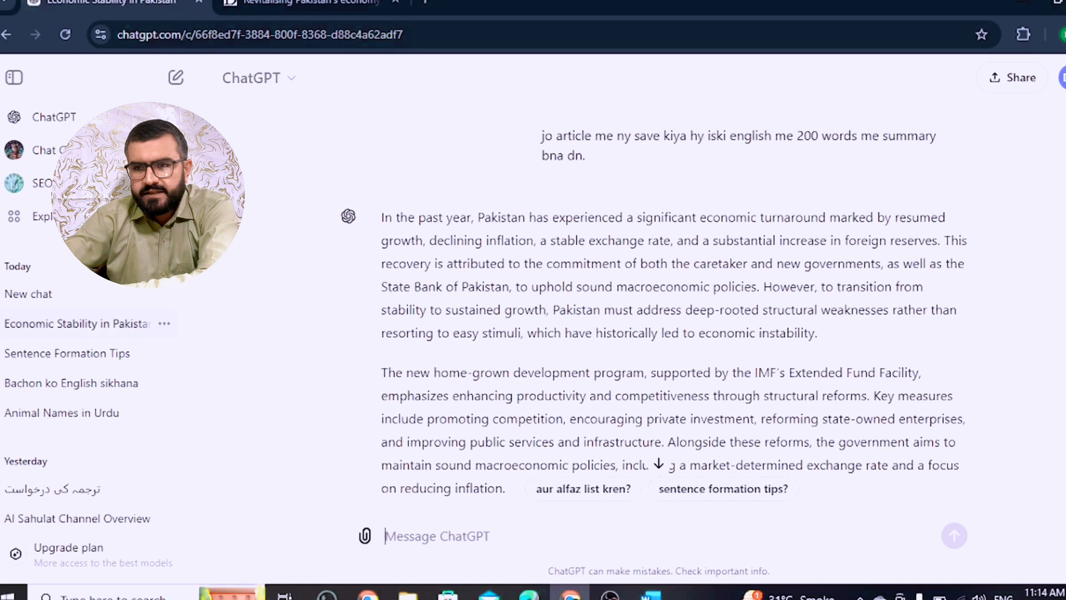
pyautogui.scroll(-3, 654, 314)
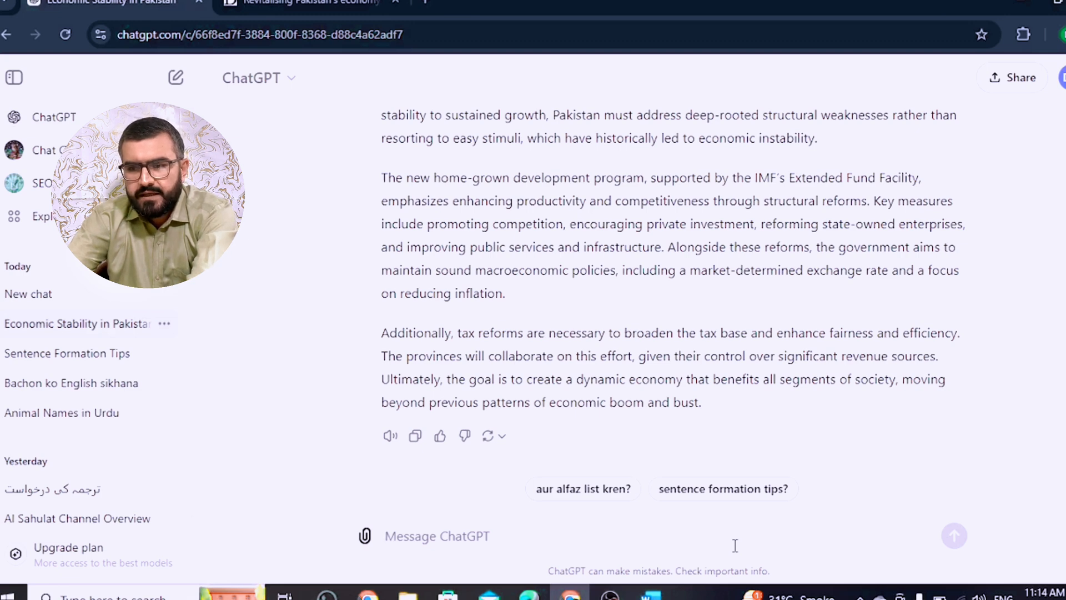
# Send the request "ak do columns ka table bnayen jis k pehly column me is summary k sentences hun aur dosry column me inka tarjuma ho".
pyautogui.write('ak do col')
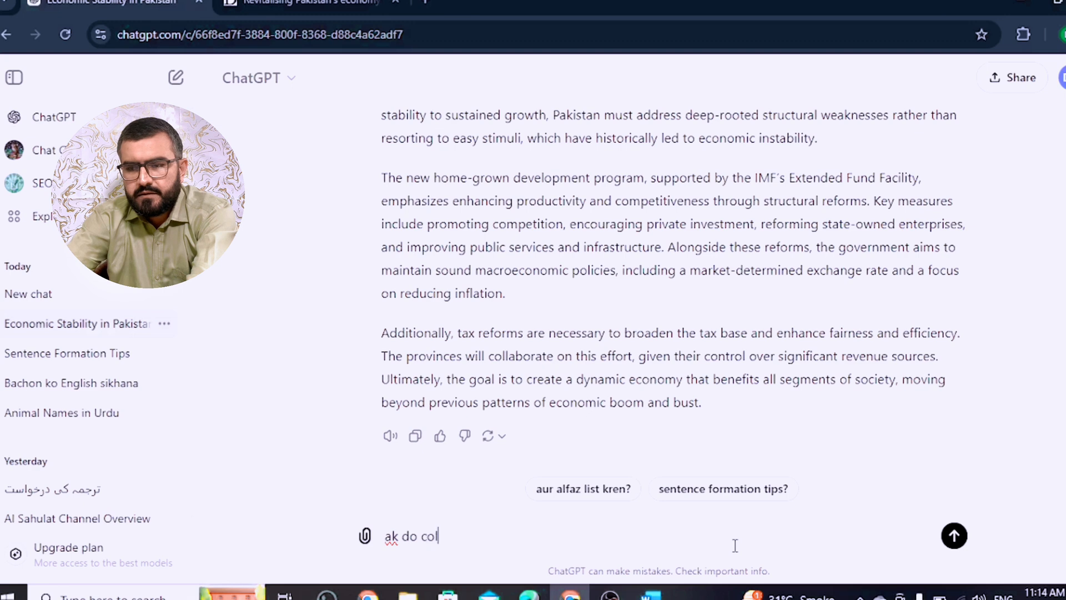
pyautogui.write('umns ka t')
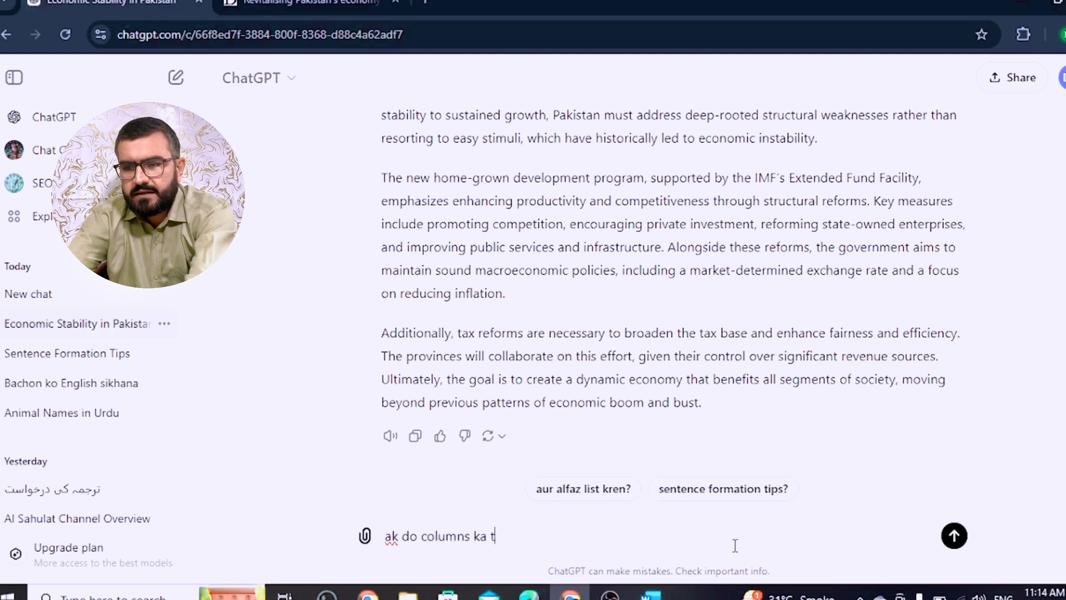
pyautogui.write('able bnaye')
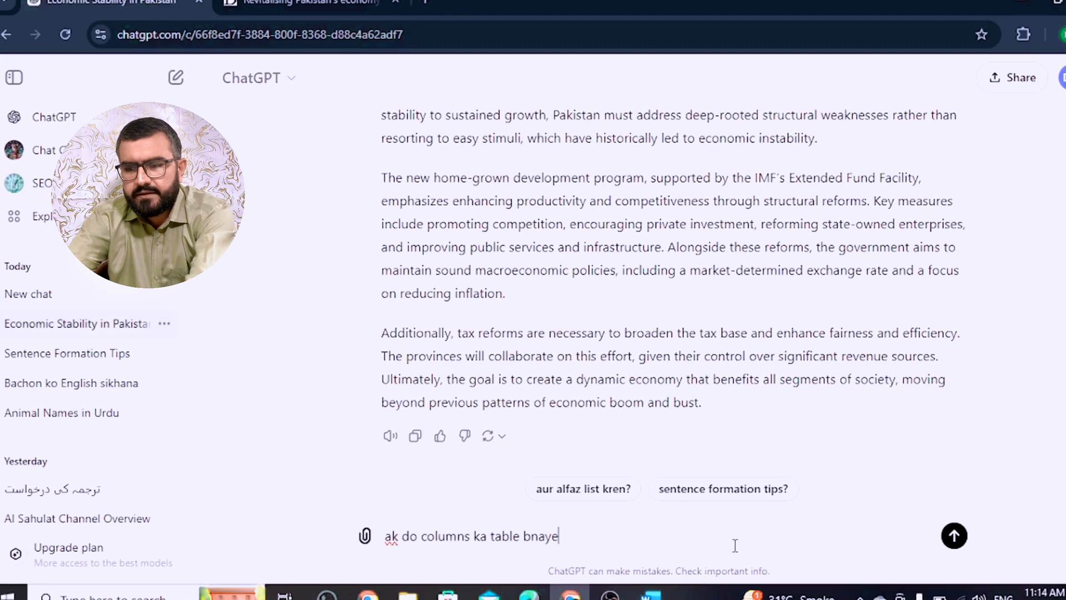
pyautogui.write('n jis me in')
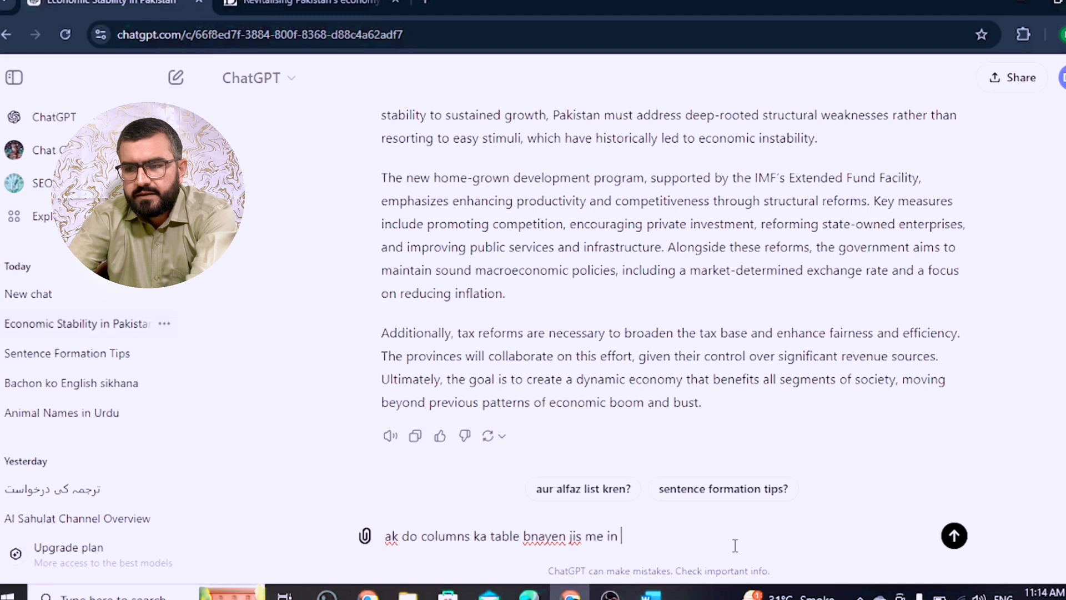
pyautogui.write('s s')
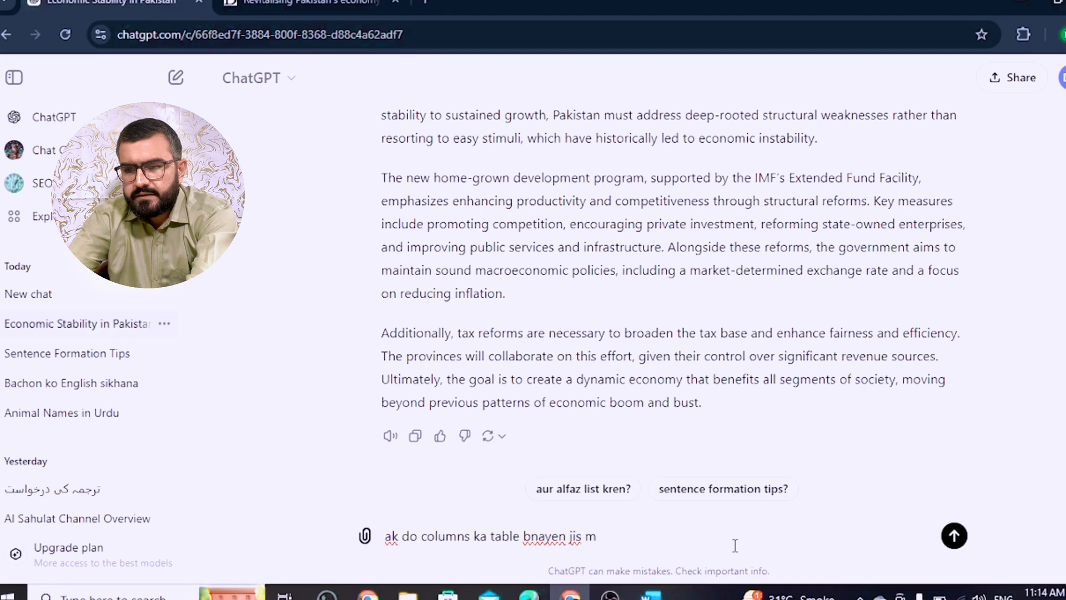
pyautogui.write(' k ')
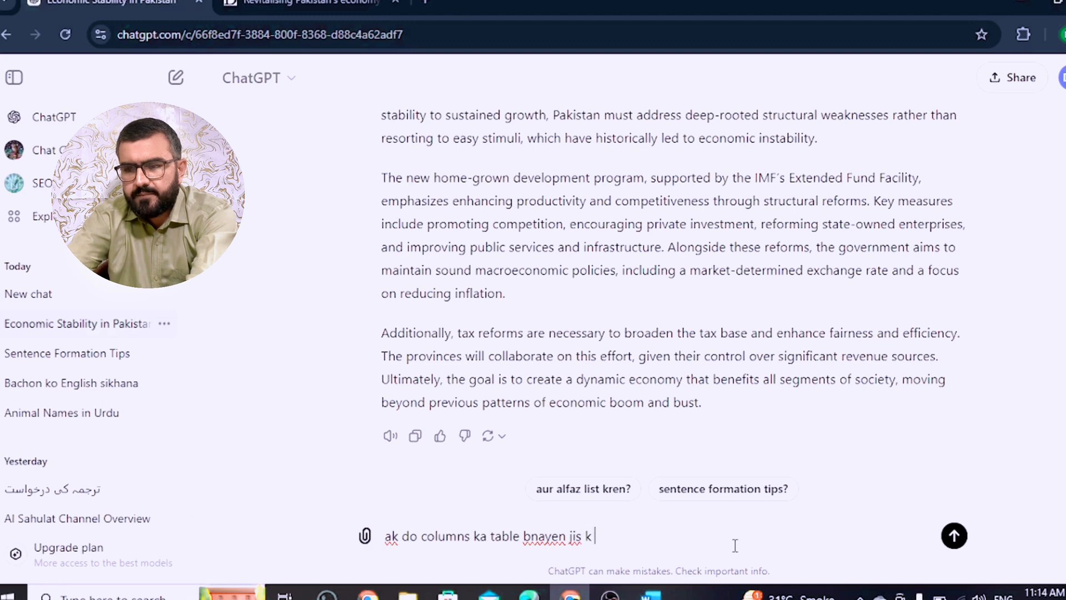
pyautogui.write('pehly column m')
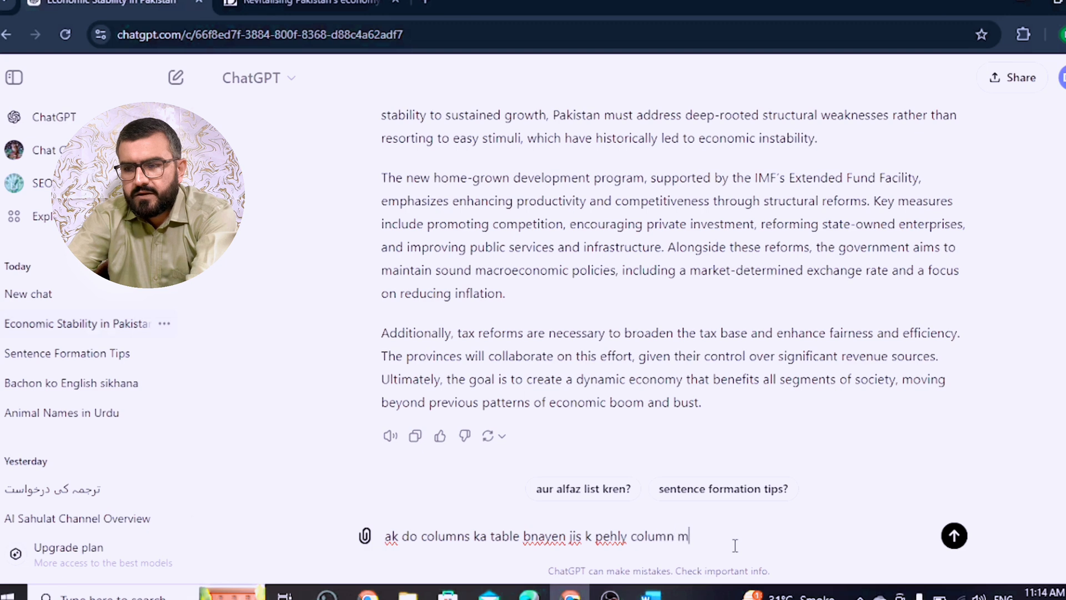
pyautogui.write('e is summary k')
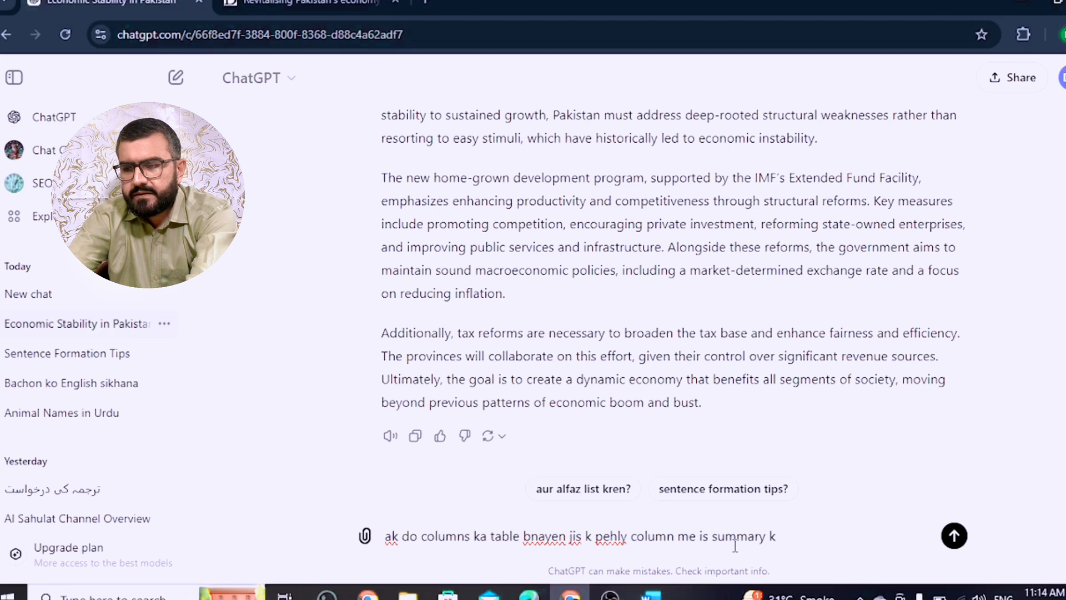
pyautogui.write(' sentences h')
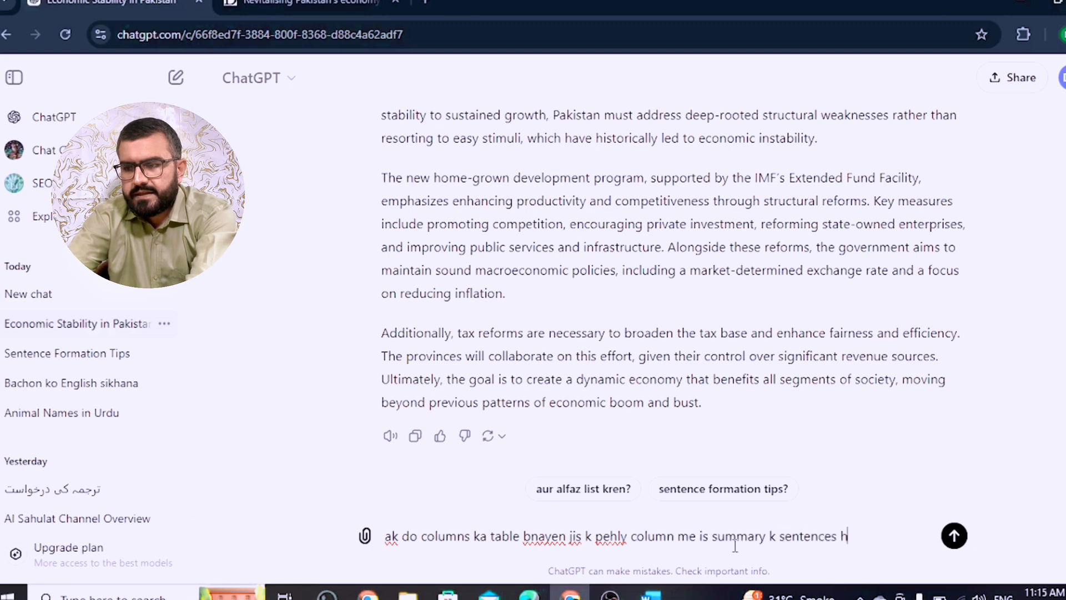
pyautogui.write('un aur dos')
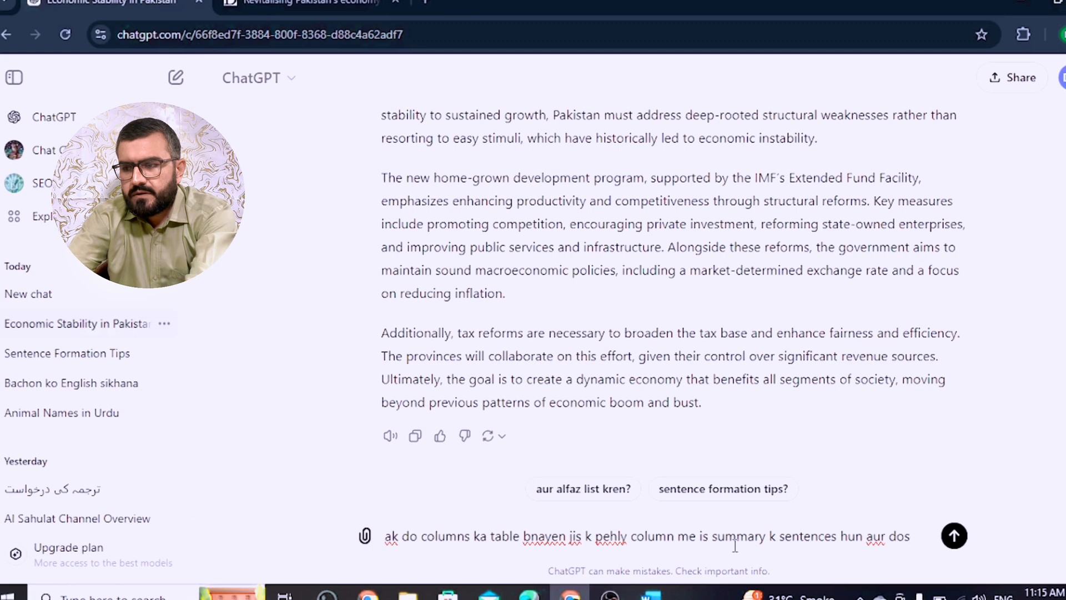
pyautogui.write('ry column m')
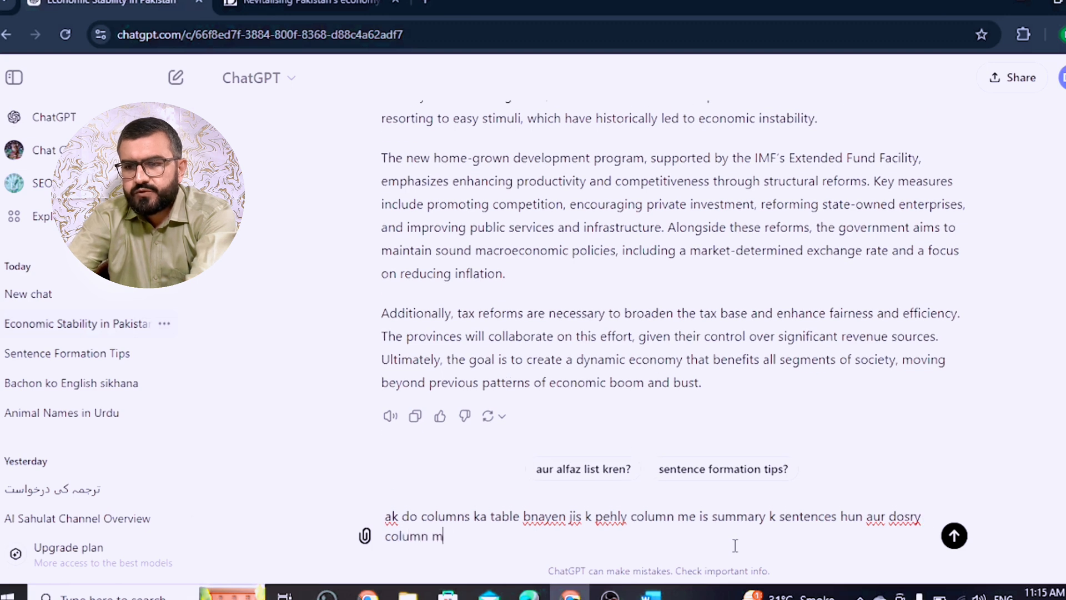
pyautogui.write('e inka ta')
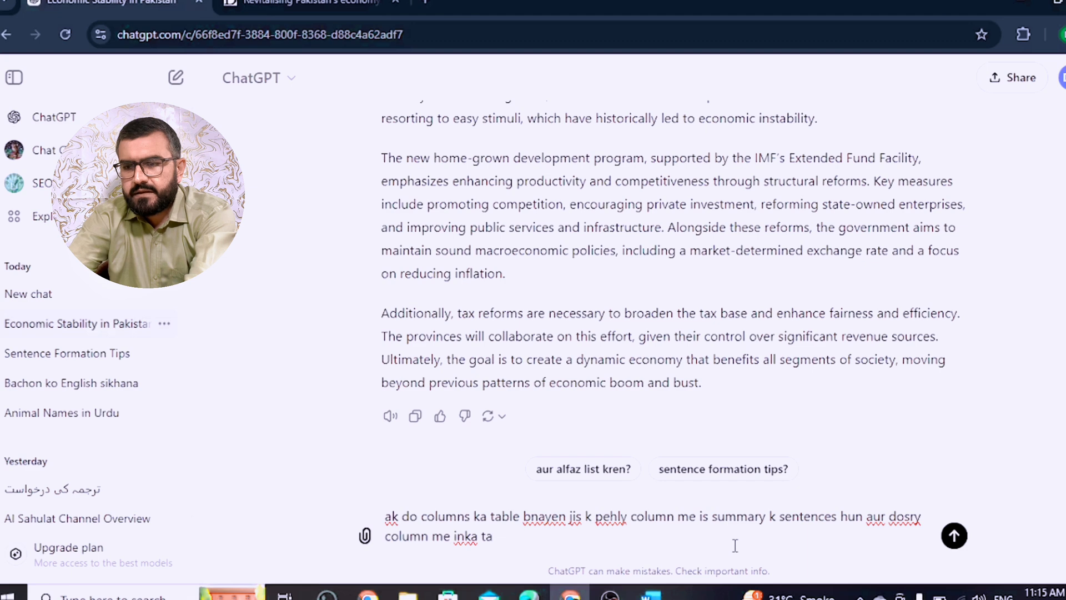
pyautogui.write('rjuma ho')
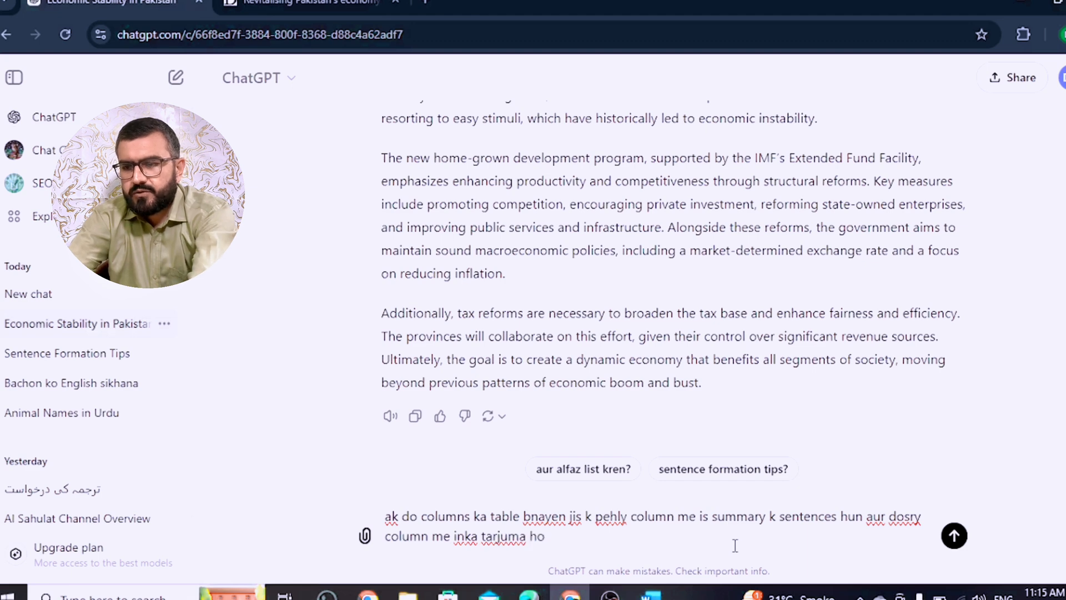
pyautogui.press('Return')
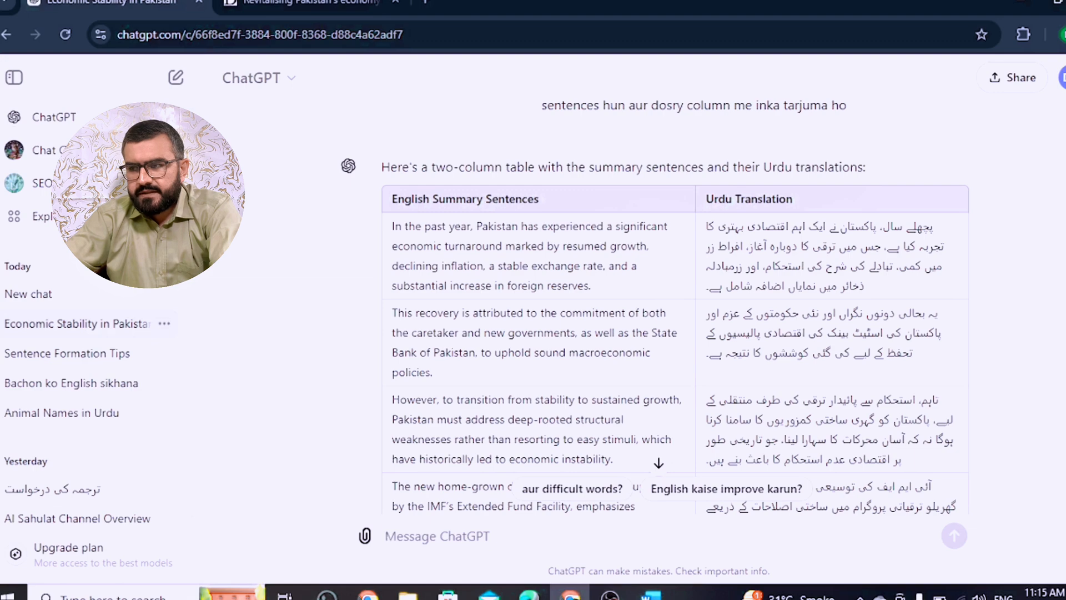
# Review the two-column table of English summary sentences and their Urdu translations from the first row to the last.
pyautogui.scroll(-5, 654, 307)
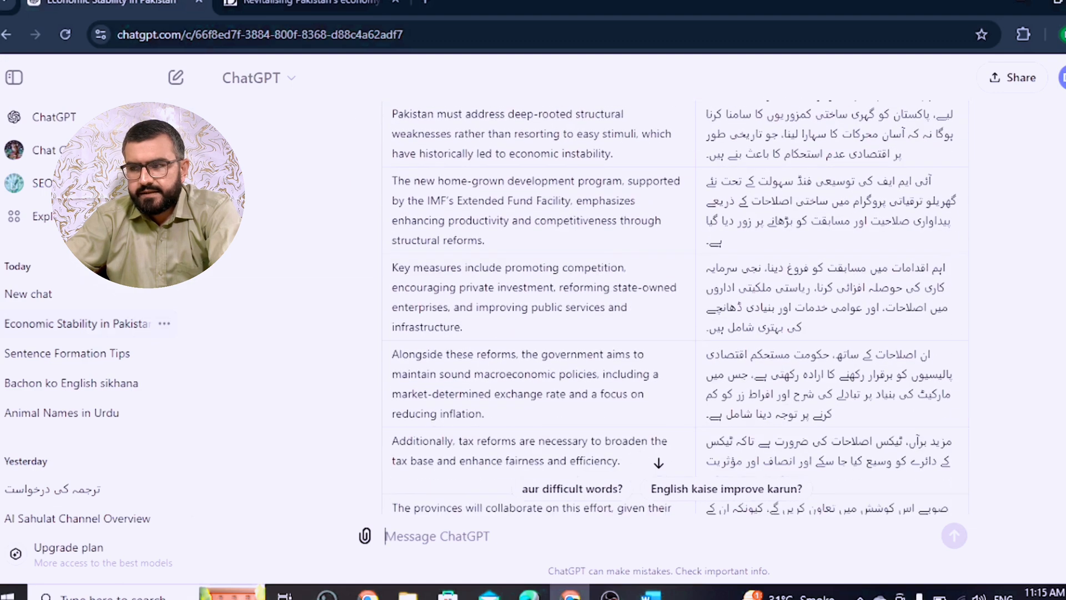
pyautogui.scroll(-4, 655, 307)
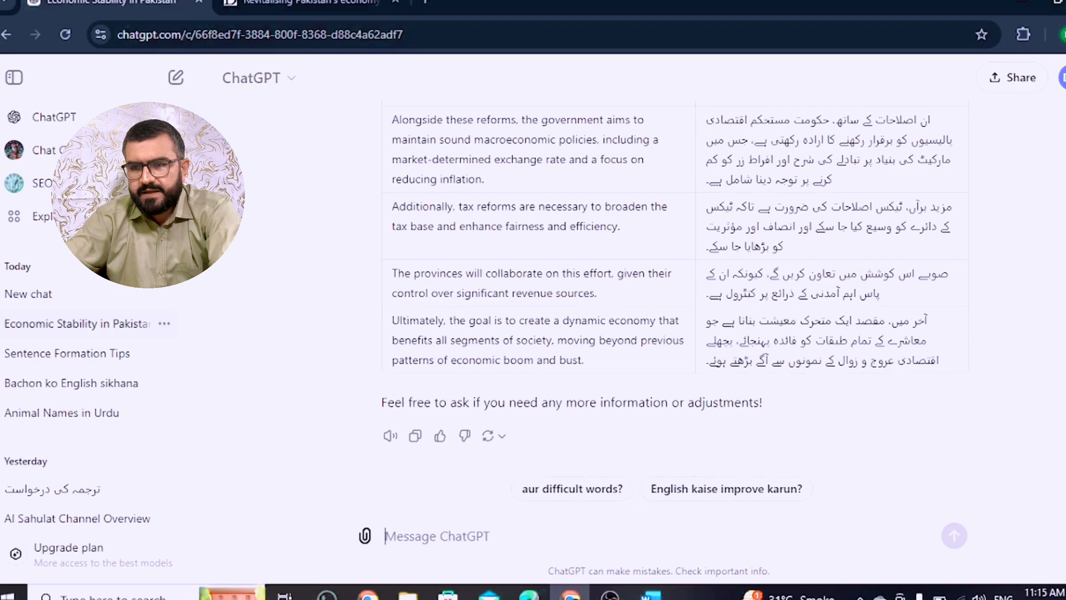
pyautogui.scroll(10, 655, 307)
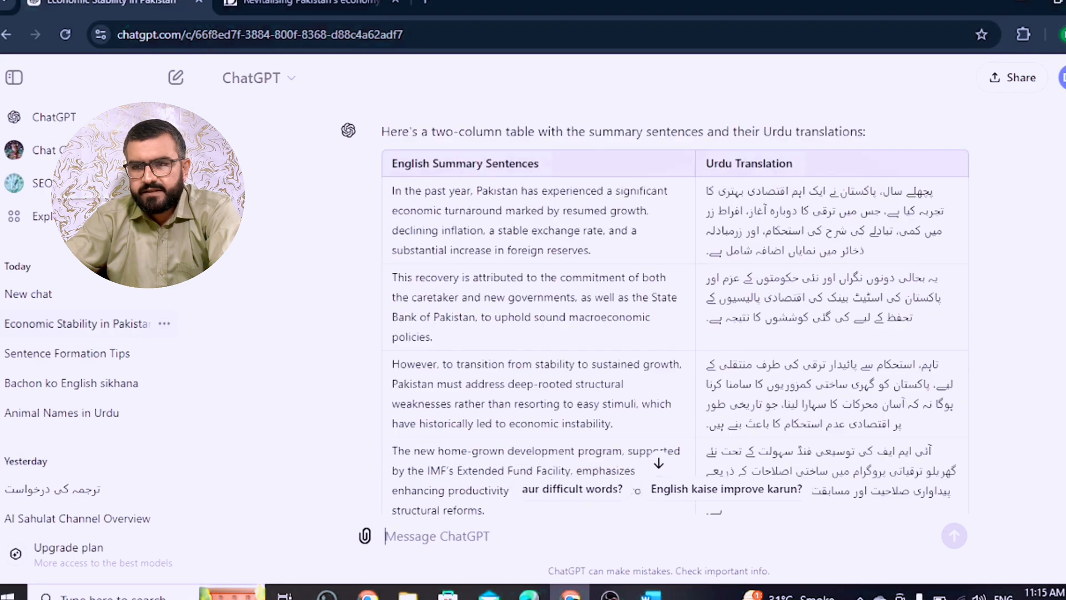
pyautogui.scroll(-10, 655, 307)
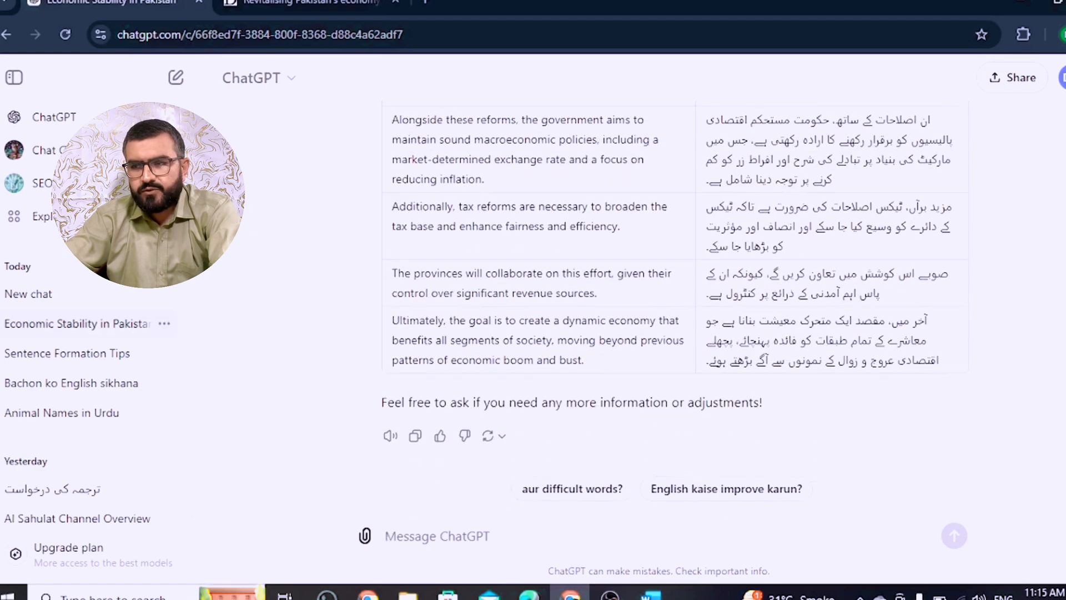
pyautogui.scroll(6, 666, 306)
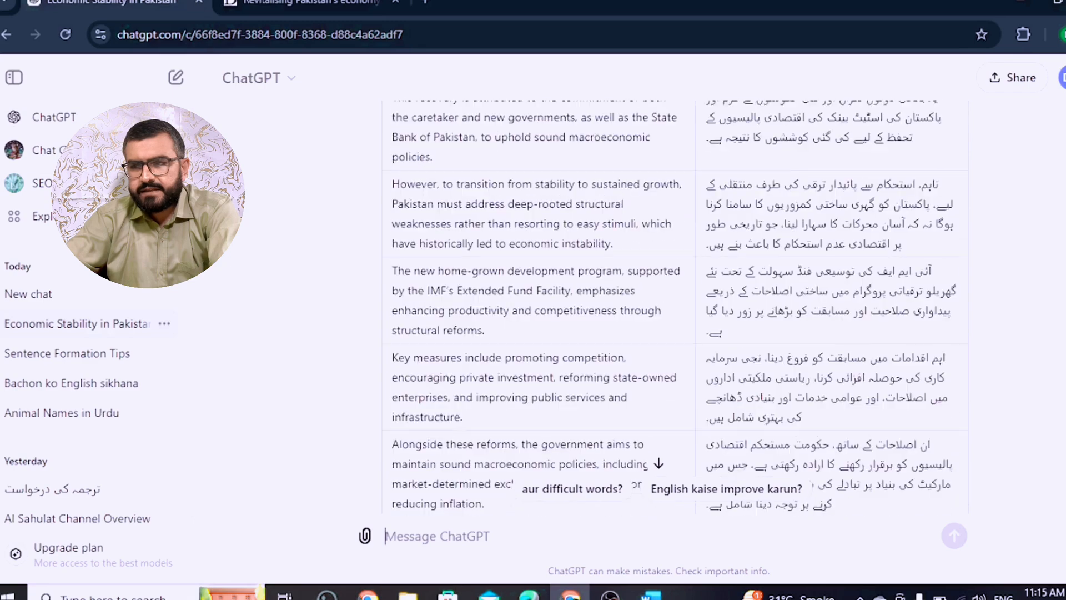
pyautogui.scroll(2, 667, 305)
pyautogui.scroll(-9, 666, 305)
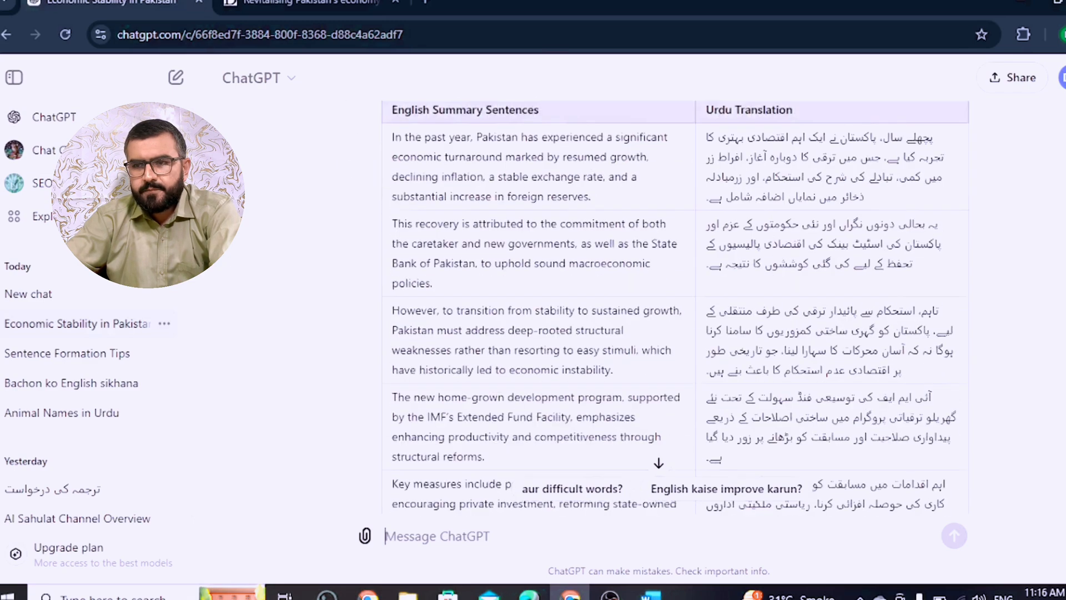